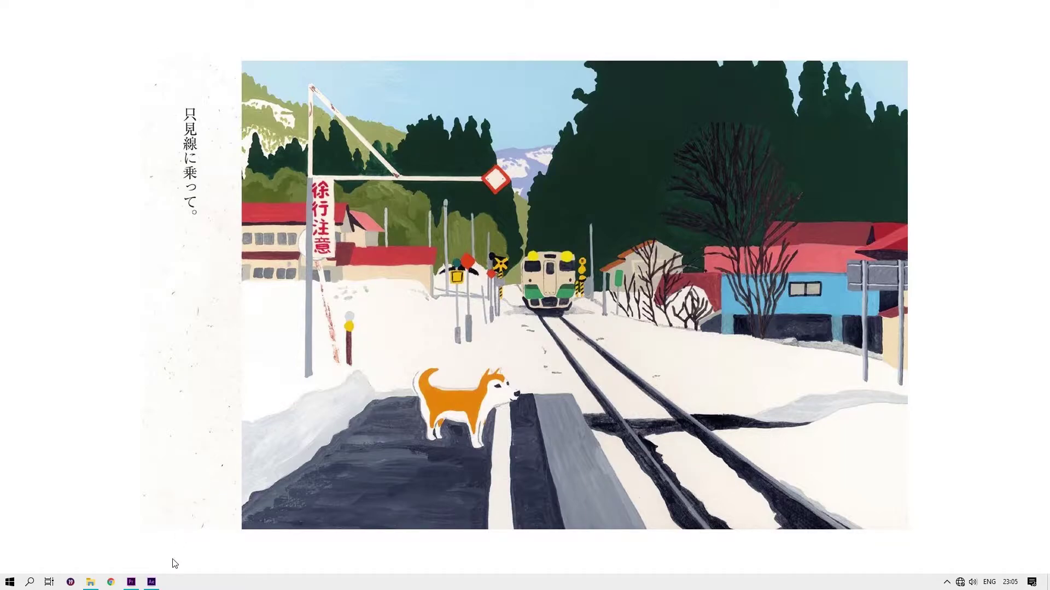
Switch from the desktop illustration to the After Effects window showing the empty untitled project
left_click(151, 582)
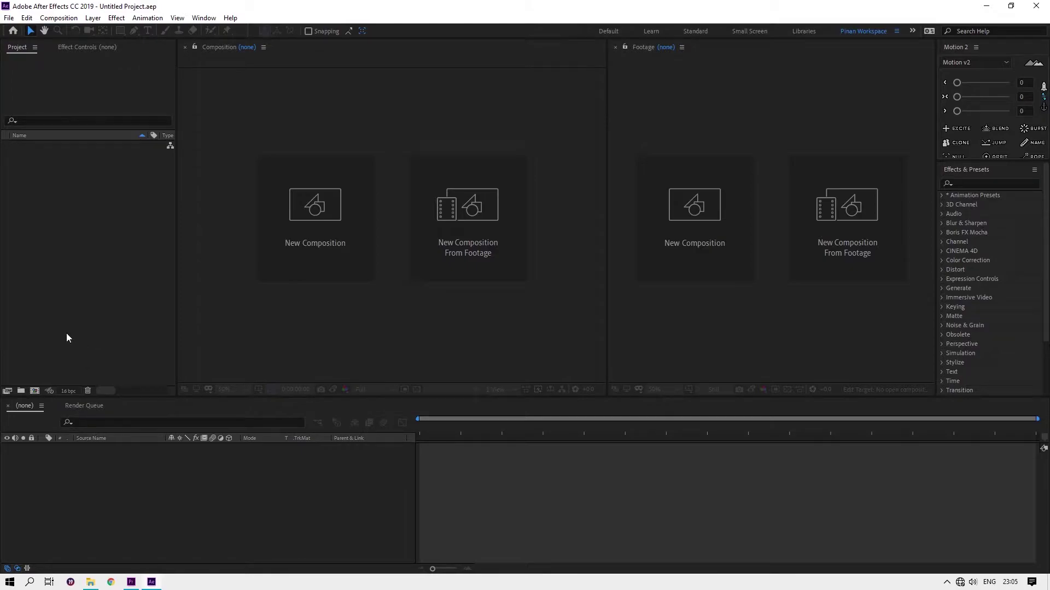
Create a 1080×1080, 24 fps, 5-second composition named 'random colour' and verify its settings
left_click(35, 391)
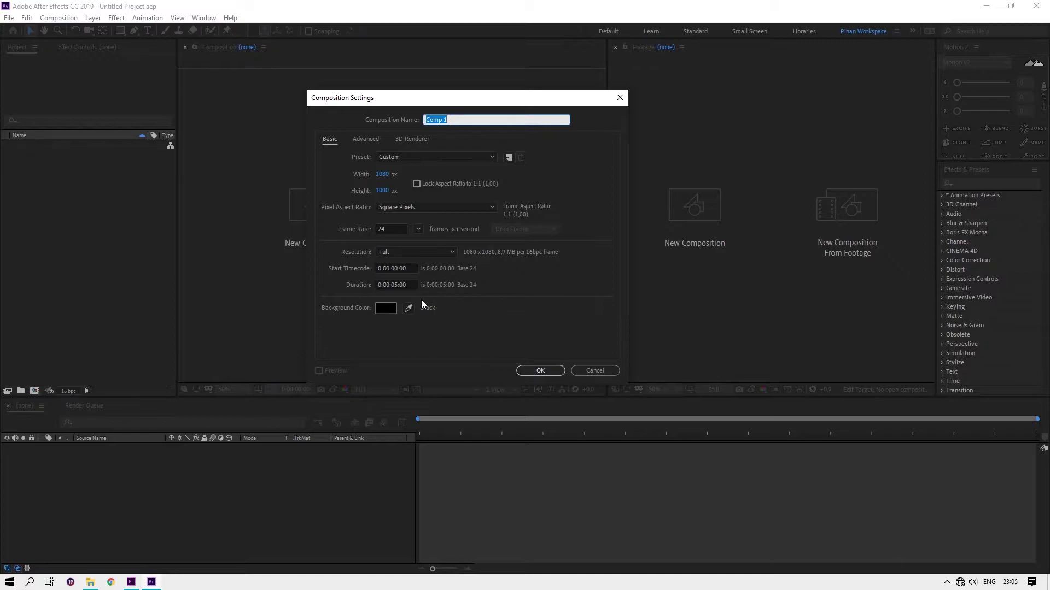
type("random colour")
key("Return")
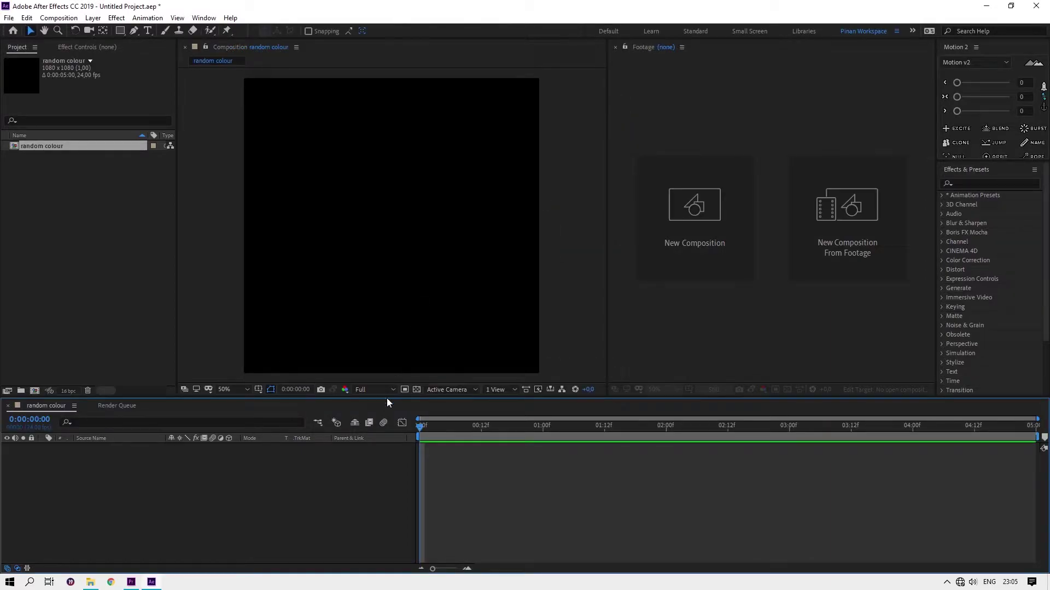
right_click(256, 481)
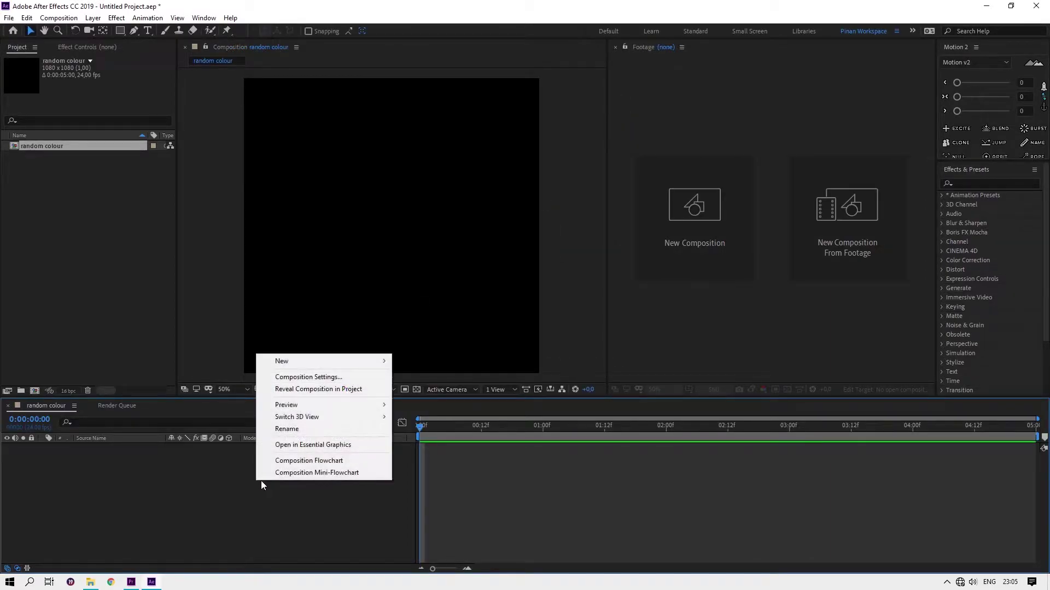
left_click(350, 378)
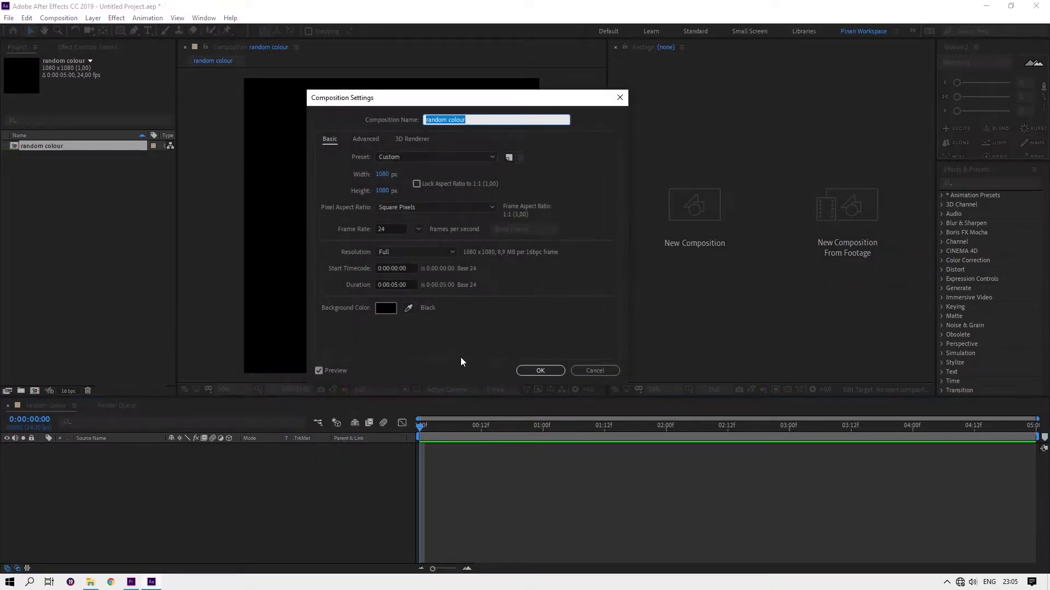
left_click(552, 369)
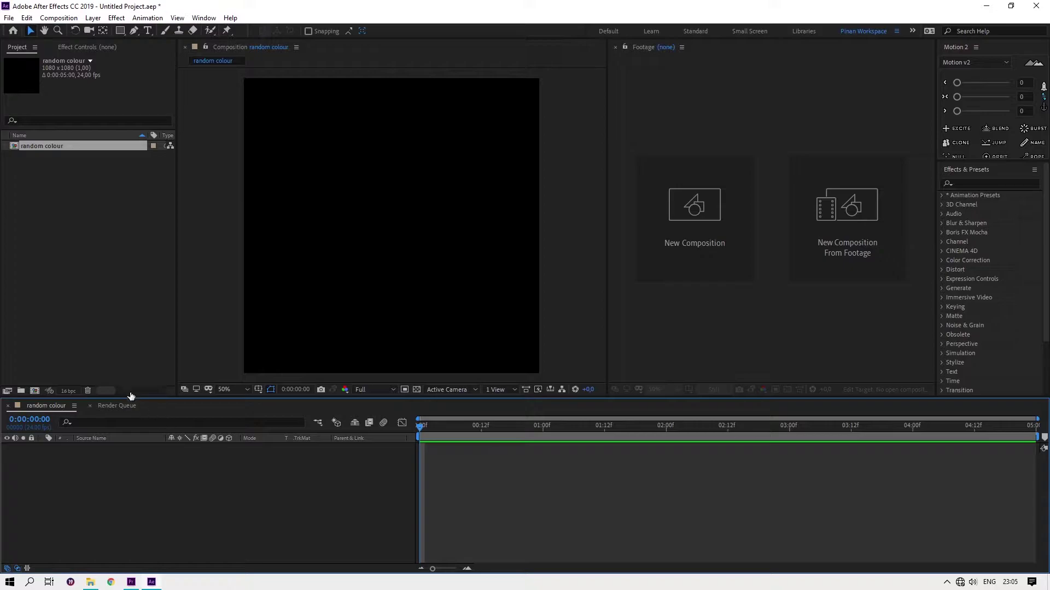
Add a white comp-sized solid layer named 'bg' and lock it
right_click(152, 459)
mouse_move(268, 346)
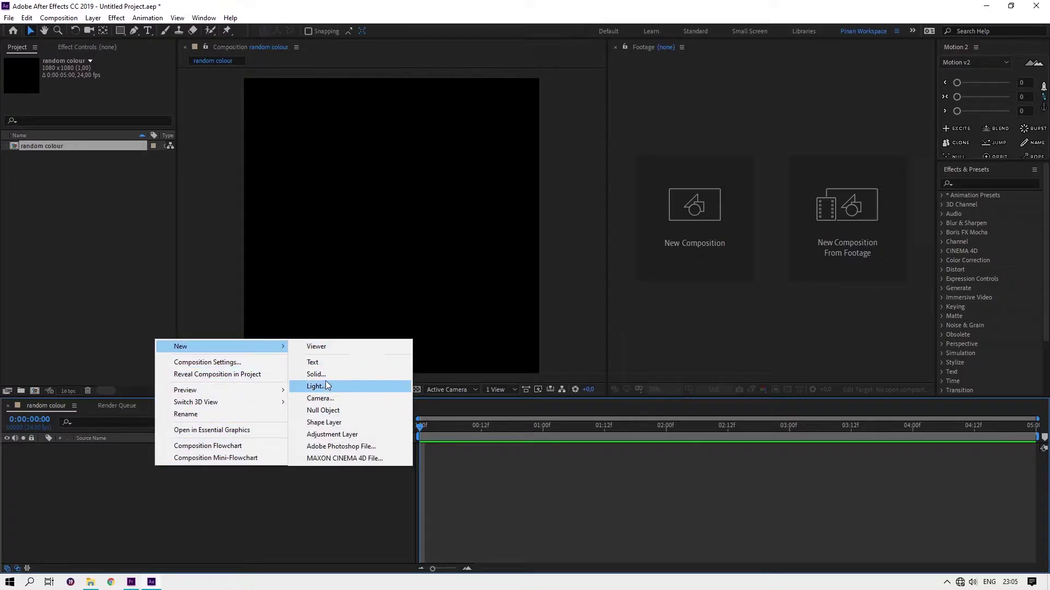
left_click(326, 376)
type("bg")
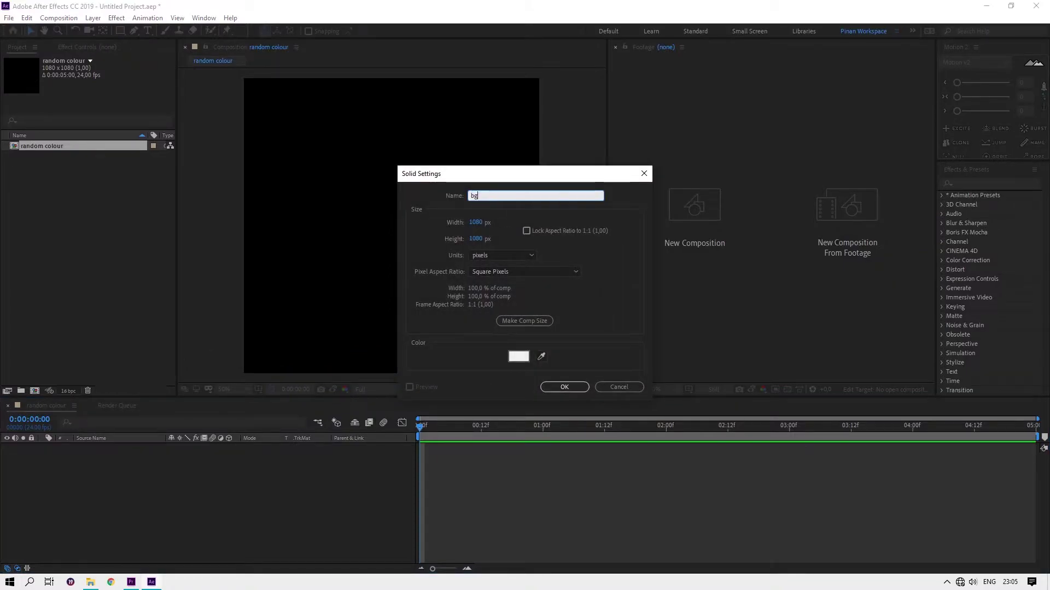
left_click(558, 386)
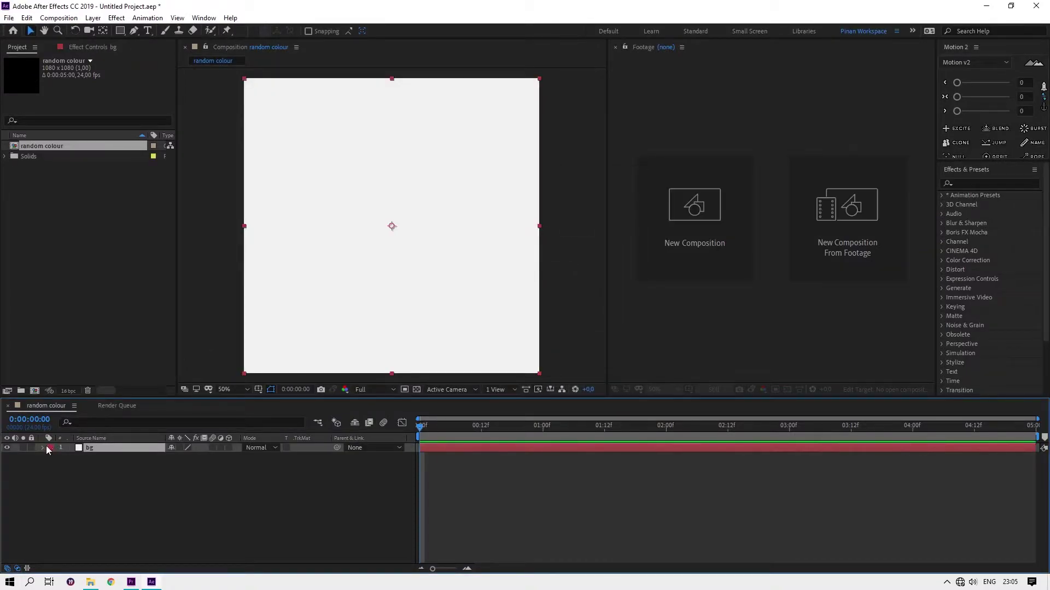
left_click(31, 448)
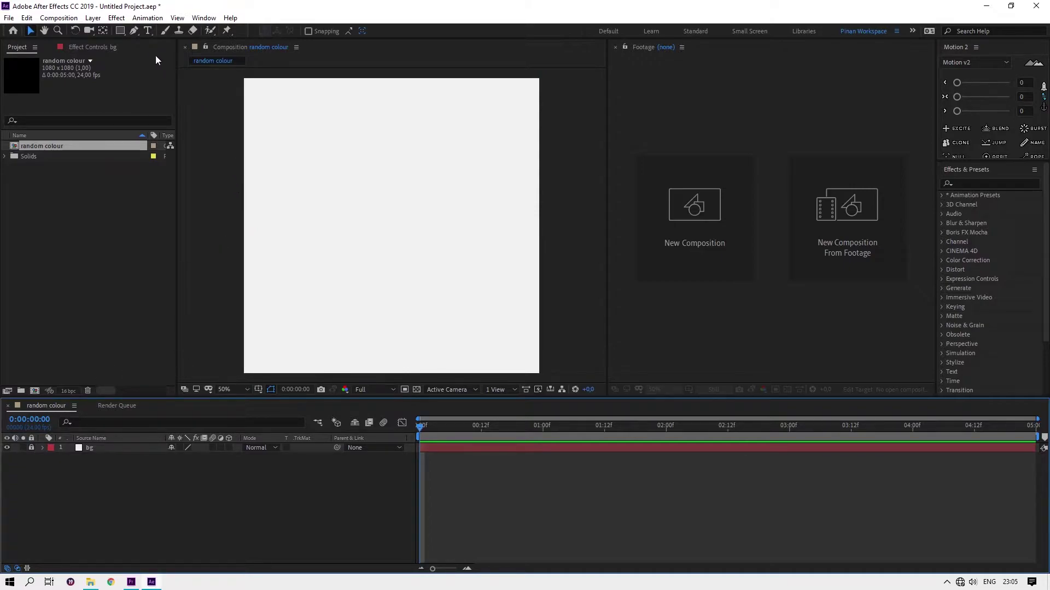
Draw a small ellipse near the top-left and rename its shape layer 'circle'
left_click_drag(119, 31, 149, 53)
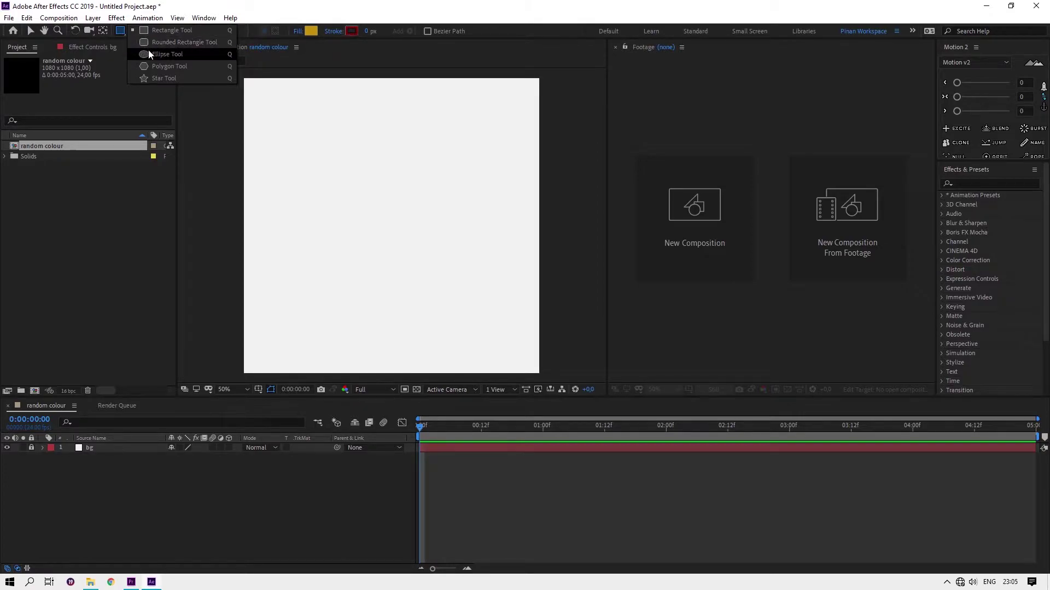
left_click_drag(149, 50, 152, 56)
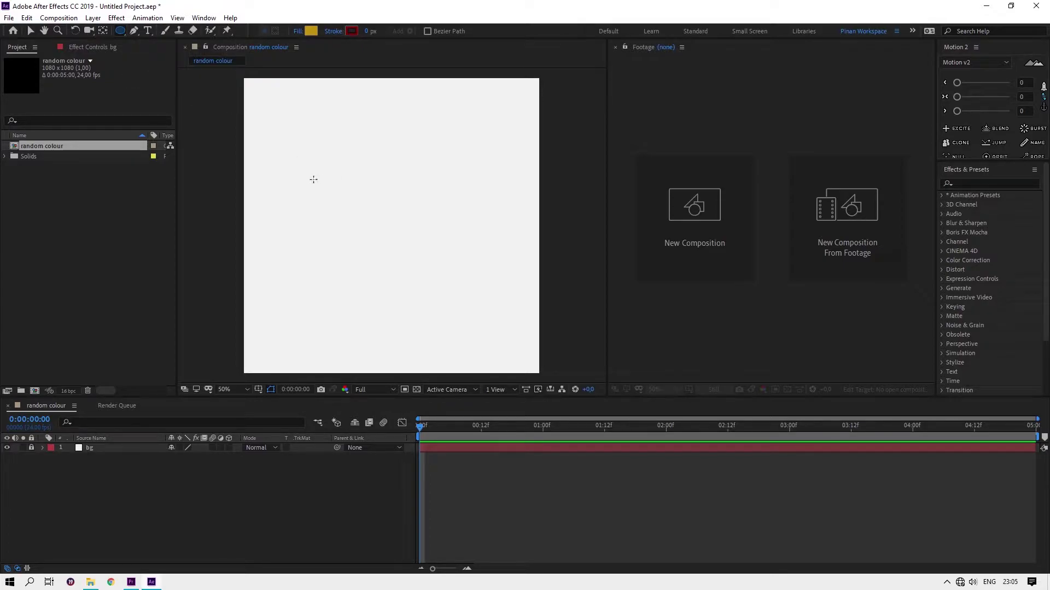
left_click_drag(297, 179, 310, 190)
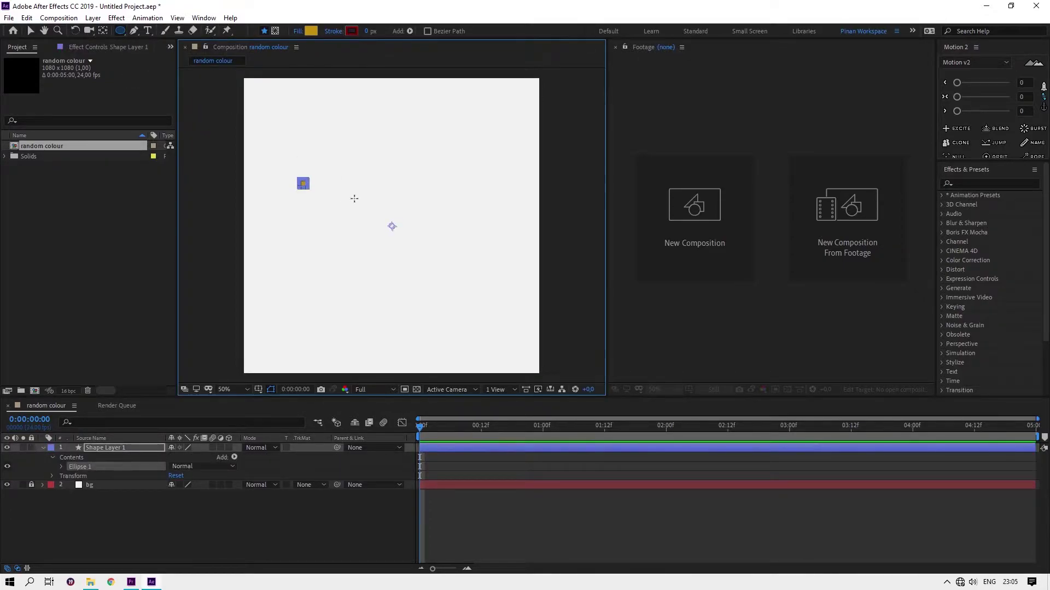
key("v")
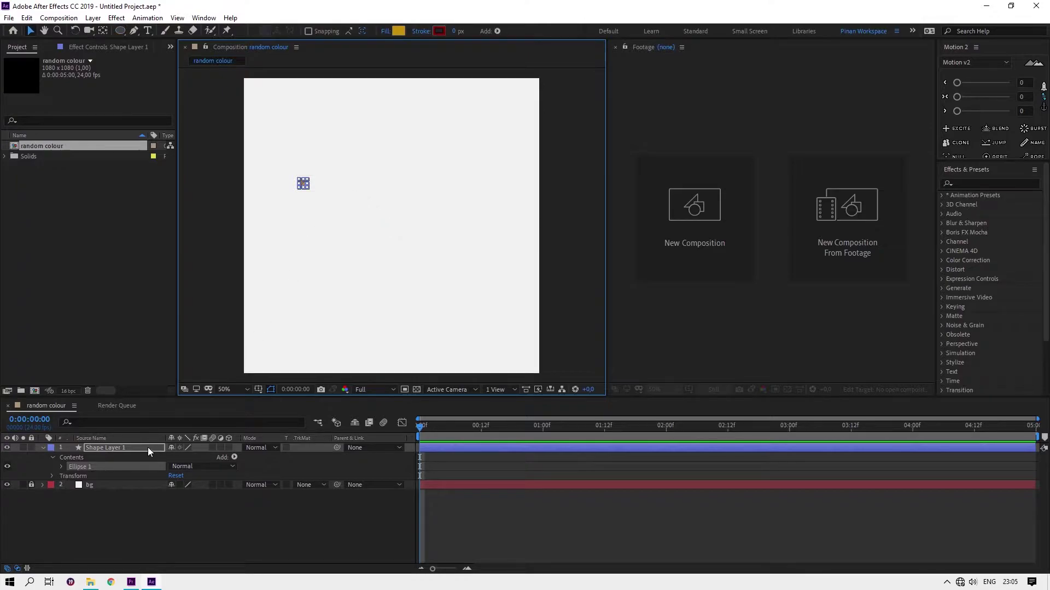
left_click(148, 447)
key("Return")
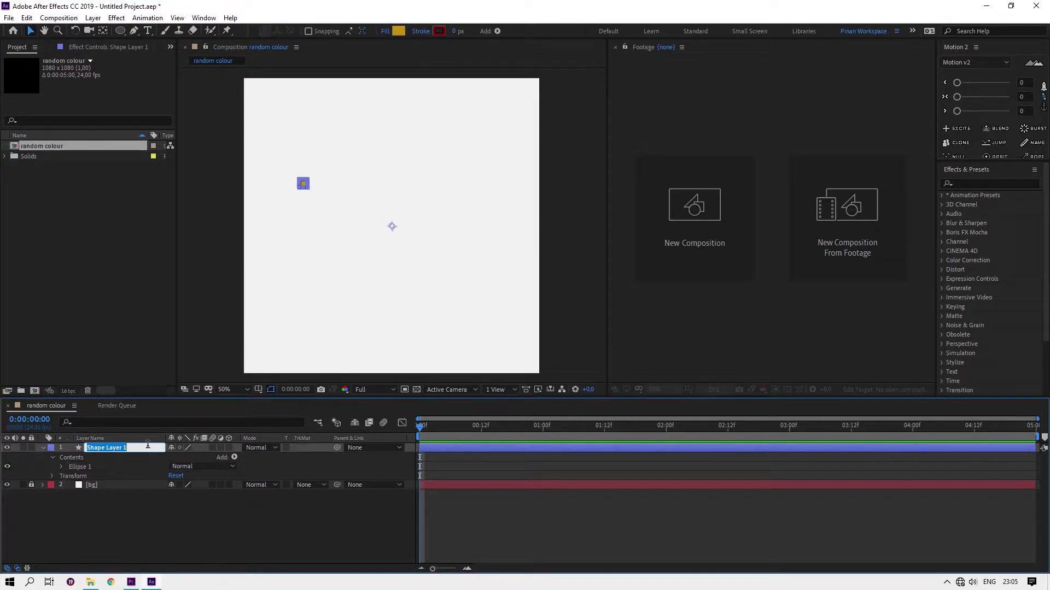
type("circle")
key("Return")
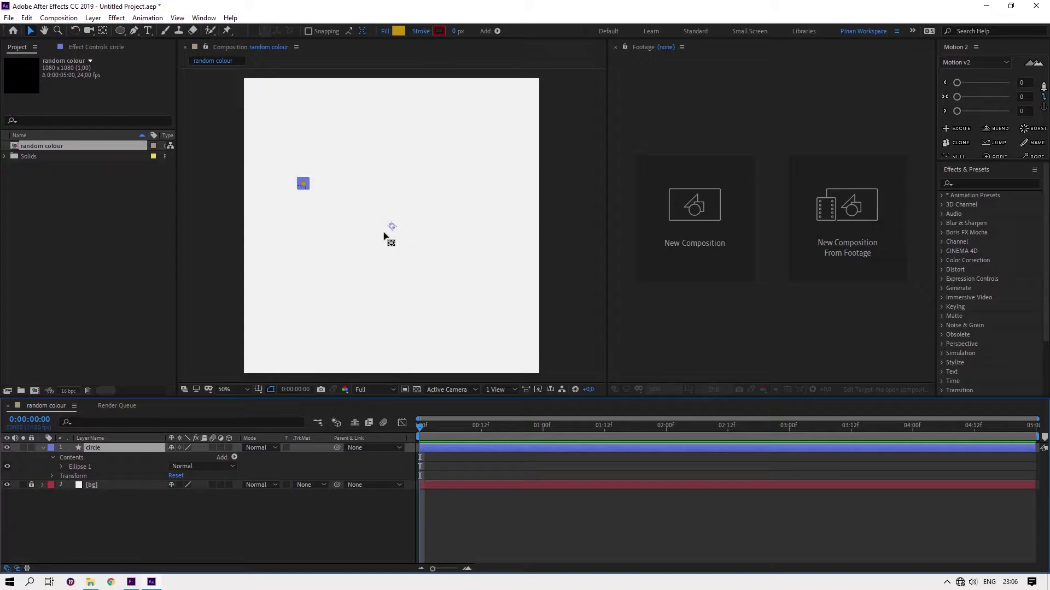
Move the circle's anchor point onto the circle, view at 100%, and open its fill colour
key("y")
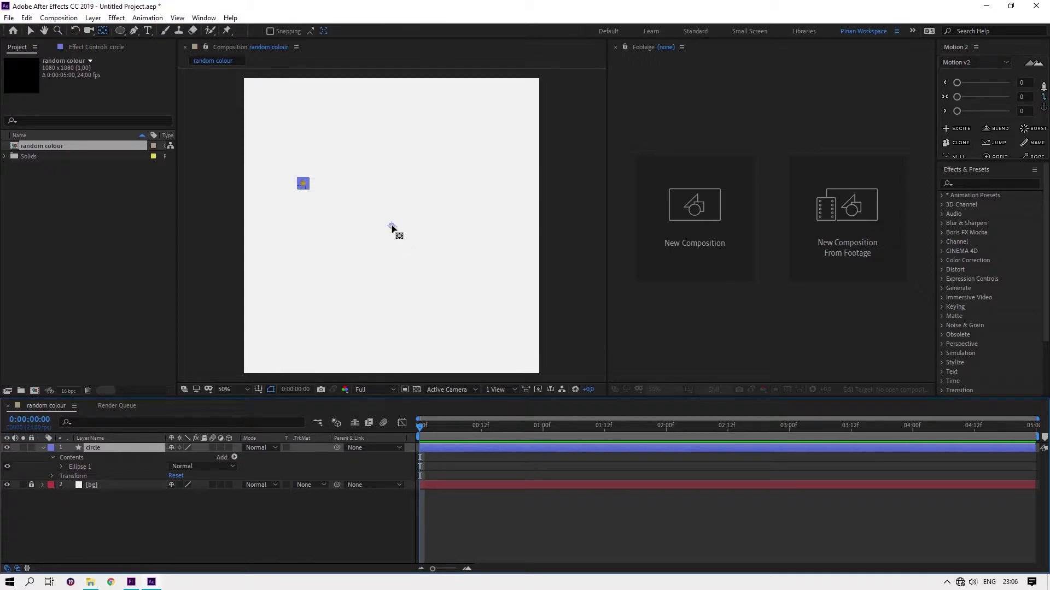
left_click_drag(393, 228, 306, 187)
key("slash")
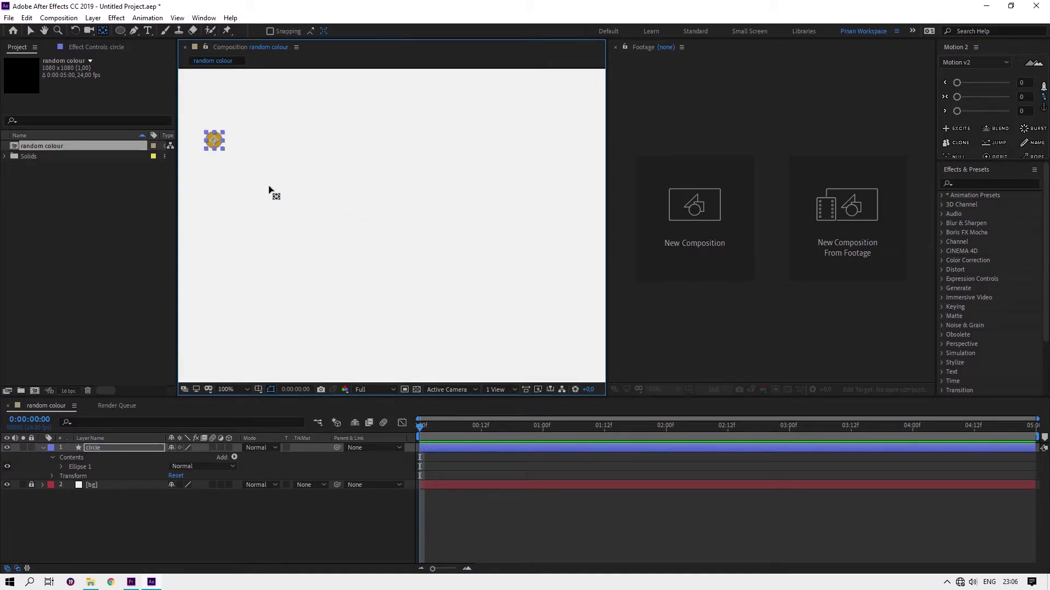
key("v")
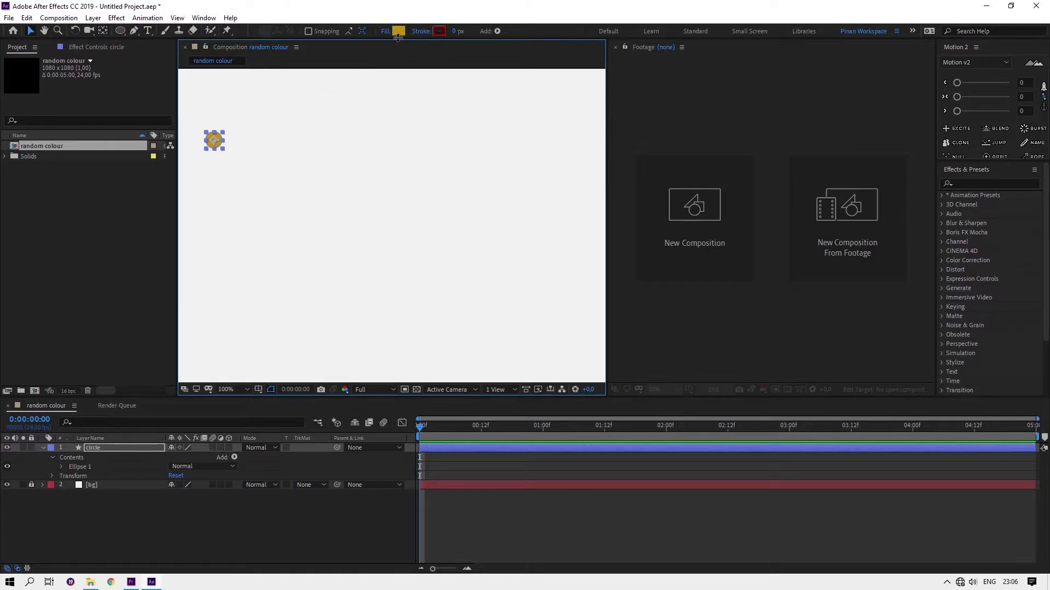
left_click(400, 31)
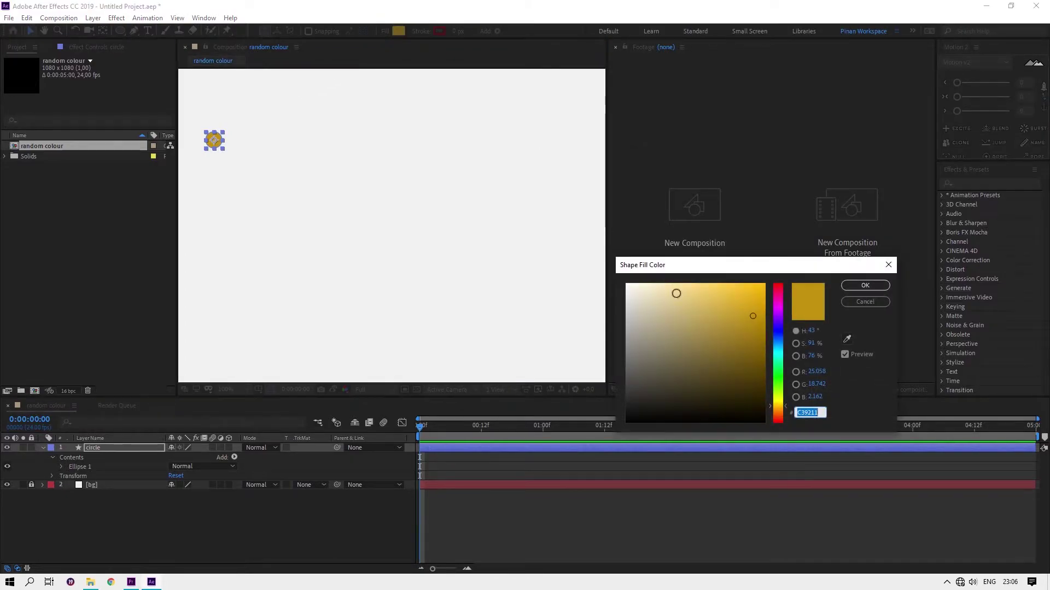
Change the circle's fill from yellow to bright cyan 1AB1DD, then reselect the circle layer
left_click(770, 348)
left_click_drag(750, 304, 748, 302)
left_click(865, 286)
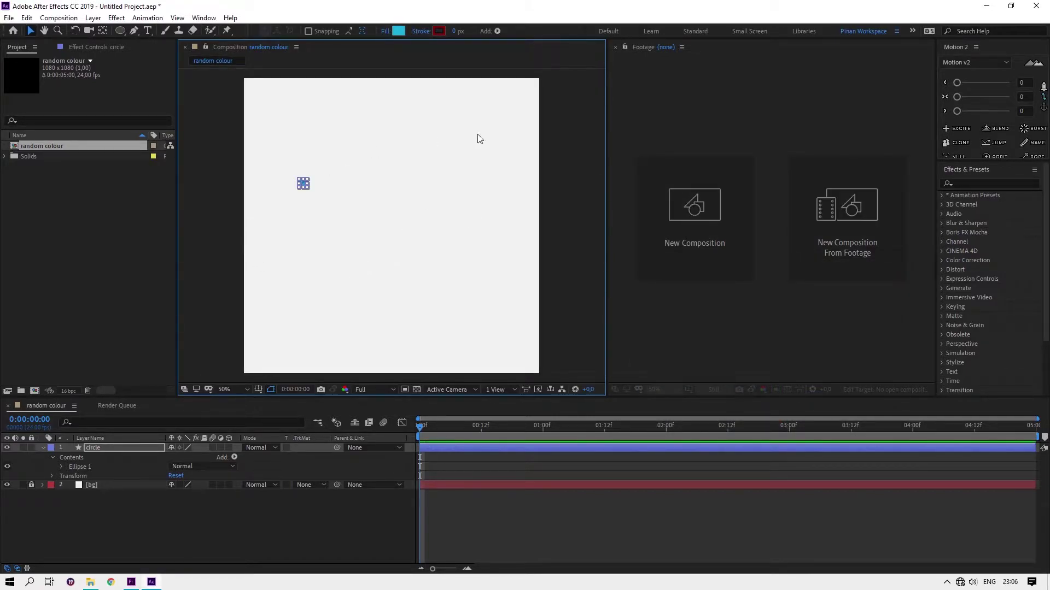
left_click(323, 227)
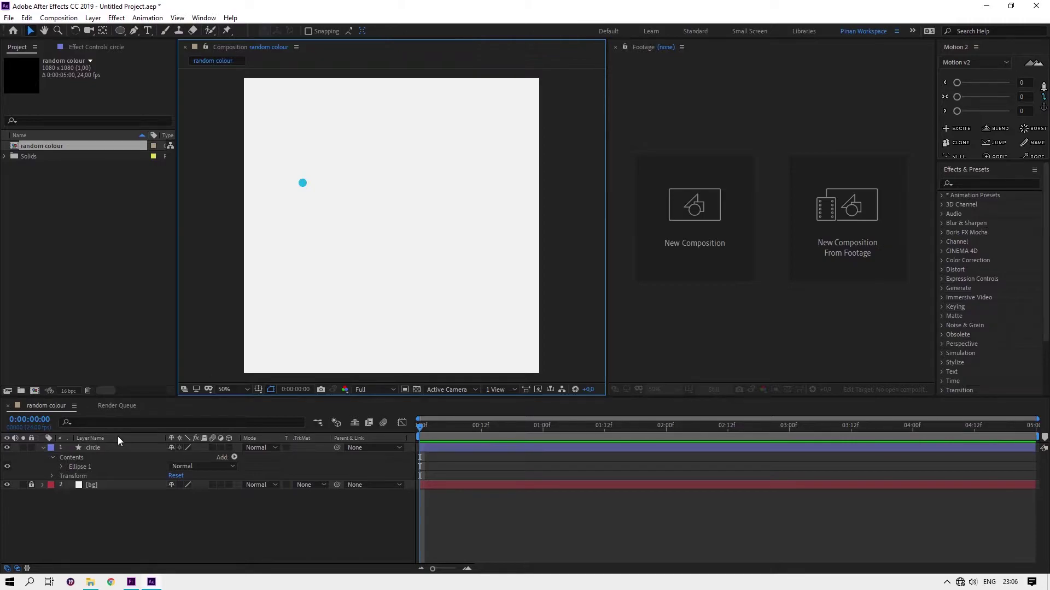
left_click(78, 456)
left_click(234, 458)
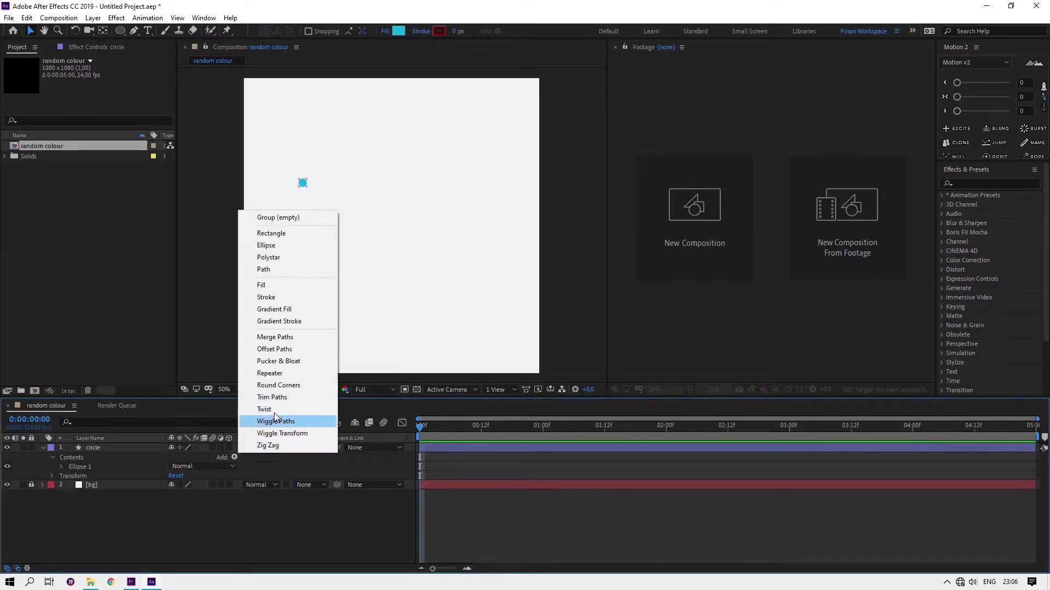
Add a Repeater with 10 copies to the circle and shift the row left and down
left_click(290, 377)
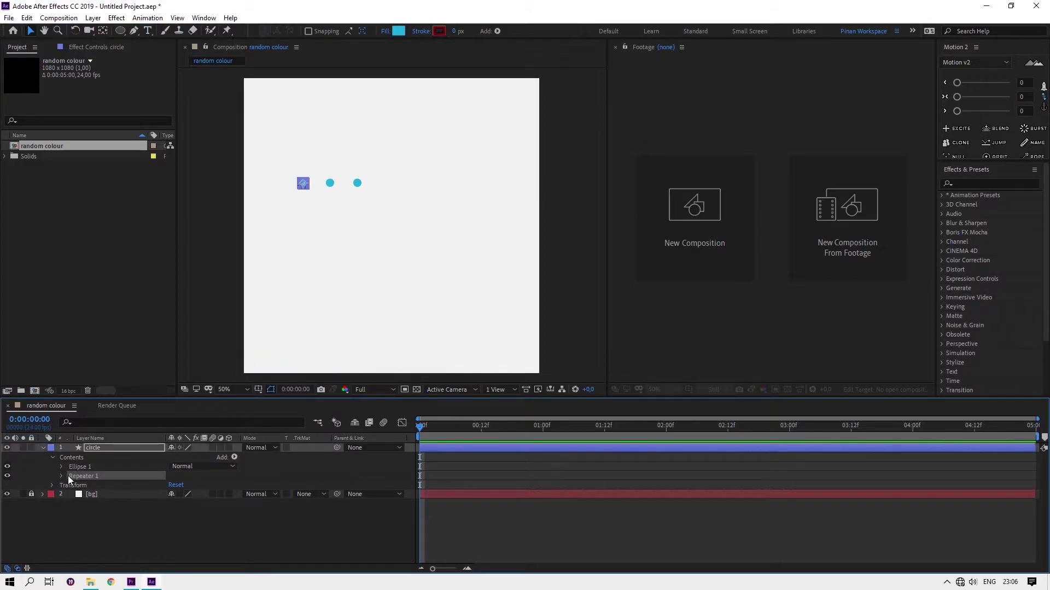
left_click(61, 476)
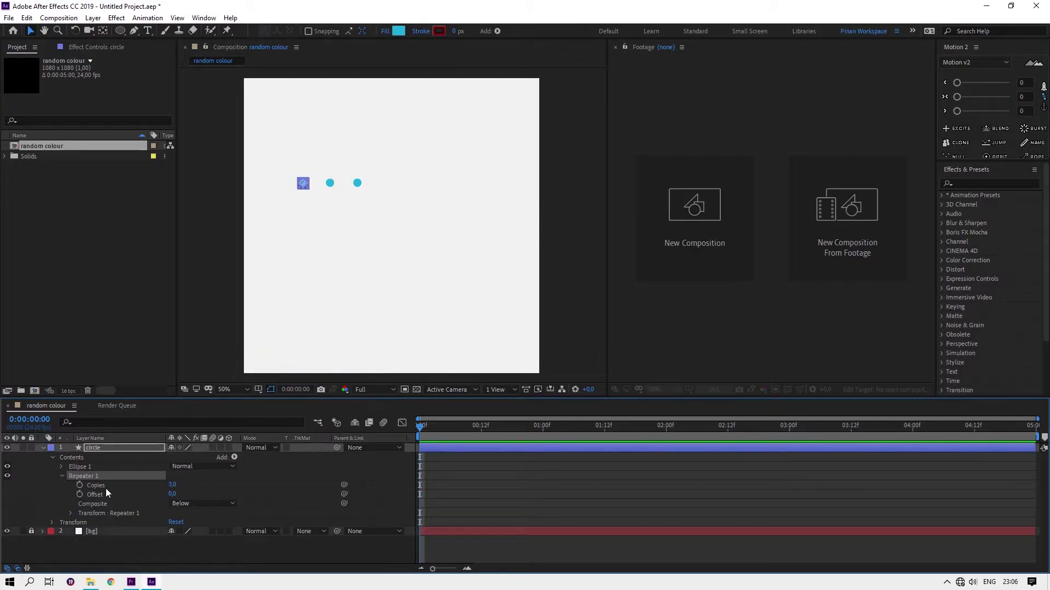
left_click(172, 485)
type("10")
key("Return")
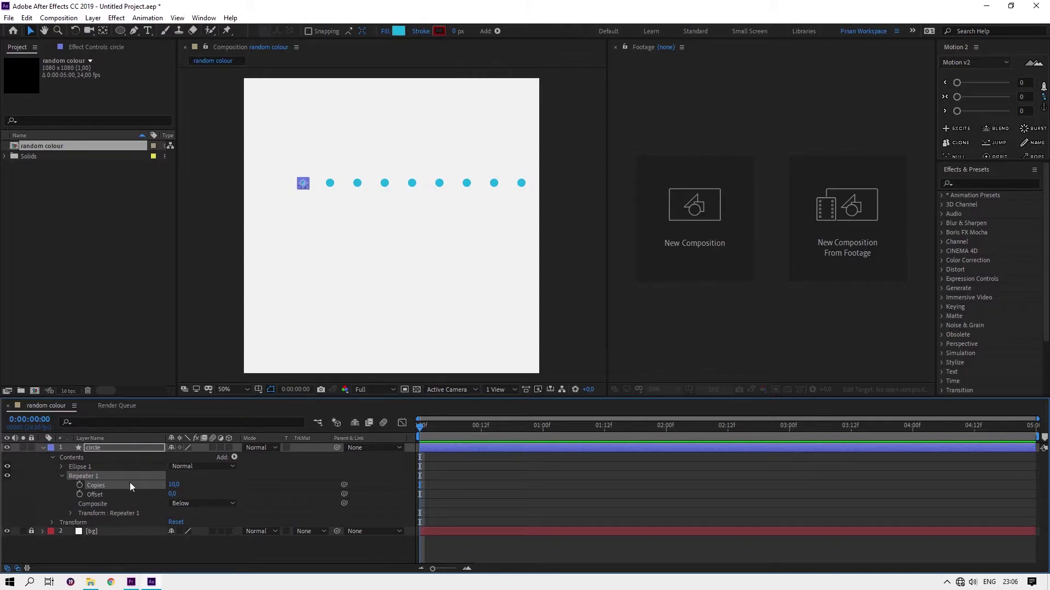
mouse_move(303, 183)
left_mouse_down()
mouse_move(266, 202)
mouse_move(269, 215)
left_mouse_up()
left_click(292, 262)
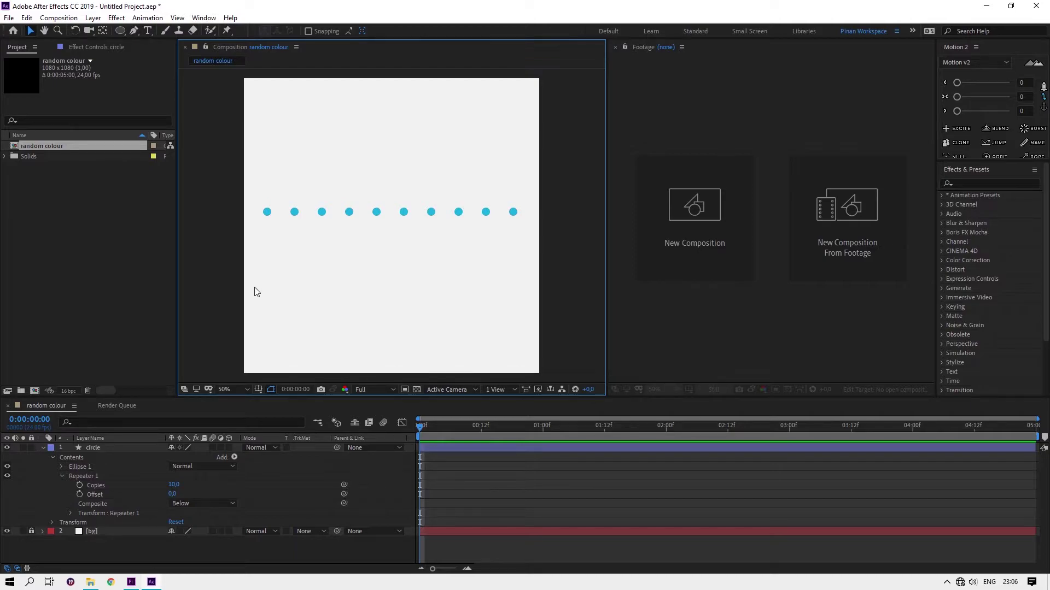
Recolour the ten dots' fill from cyan to a mint teal green
left_click(107, 447)
left_click(399, 31)
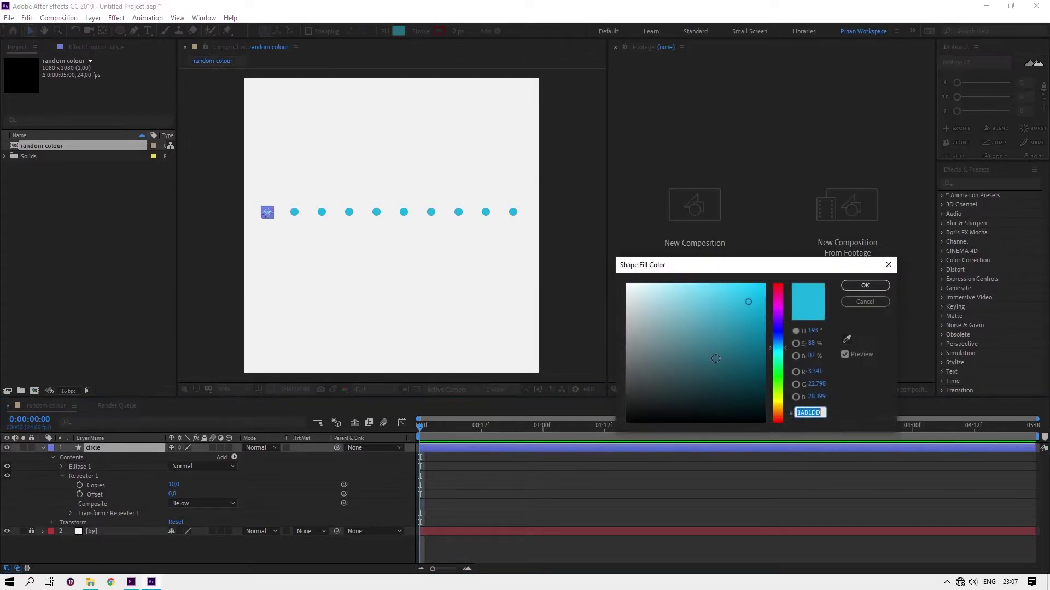
left_click(728, 356)
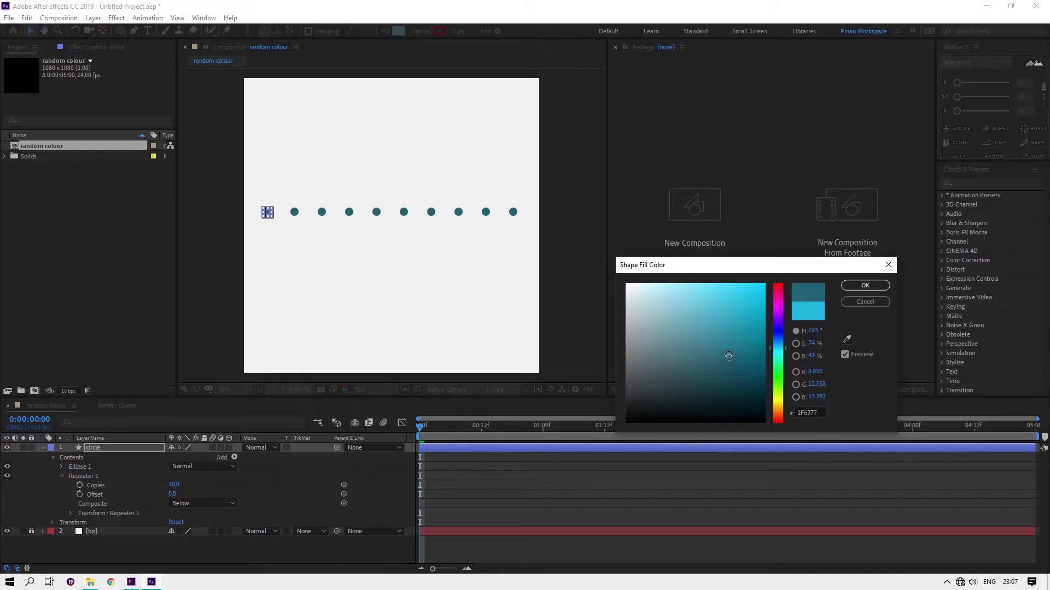
left_click_drag(728, 356, 713, 333)
mouse_move(778, 314)
left_mouse_down()
mouse_move(778, 304)
mouse_move(742, 298)
mouse_move(730, 322)
mouse_move(743, 328)
mouse_move(735, 320)
left_mouse_up()
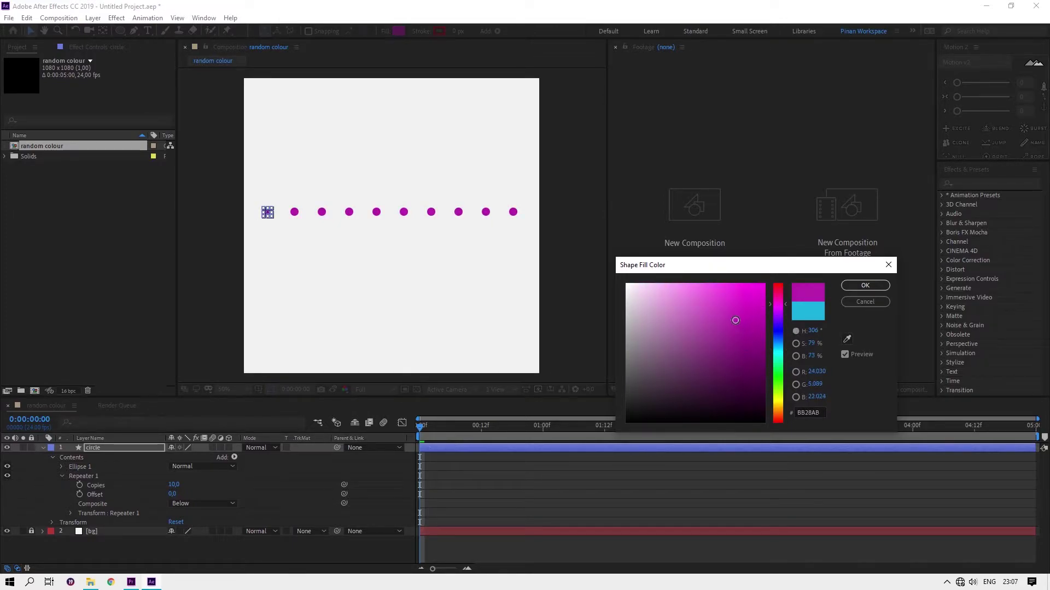
left_click(779, 361)
left_click(865, 285)
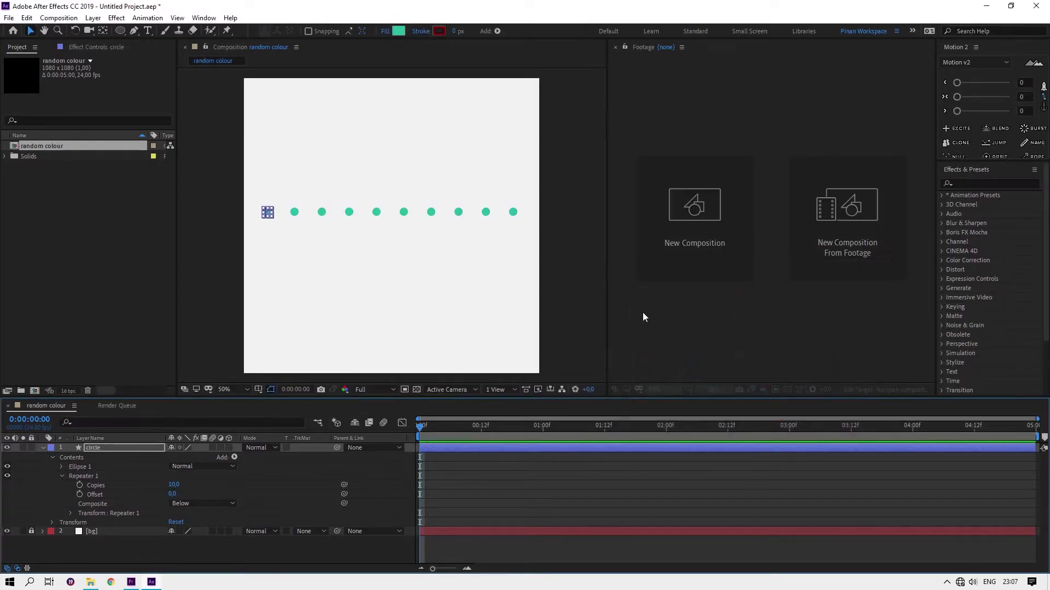
left_click(468, 293)
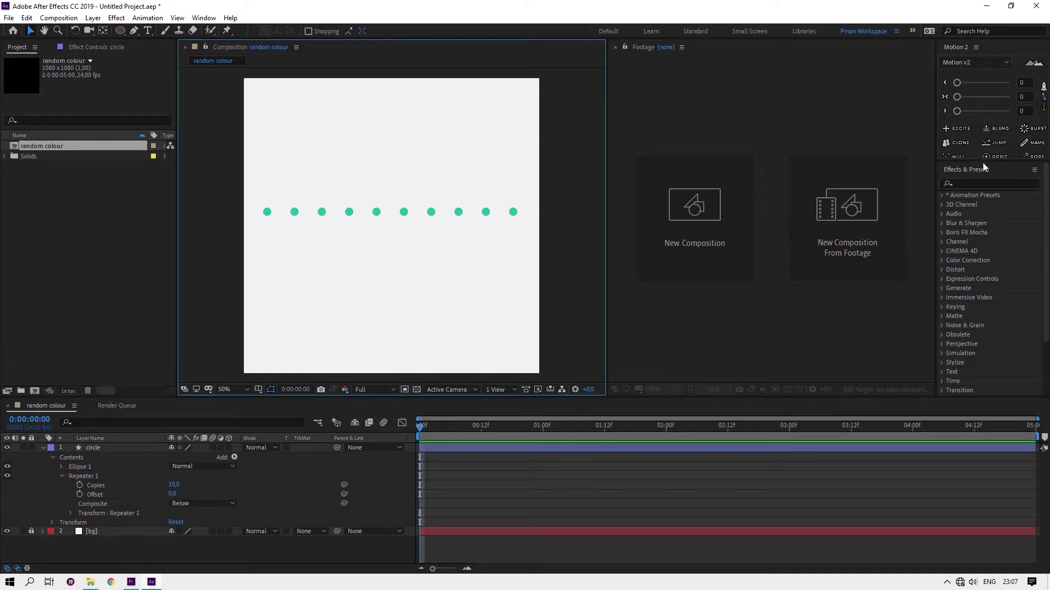
left_click_drag(979, 163, 967, 138)
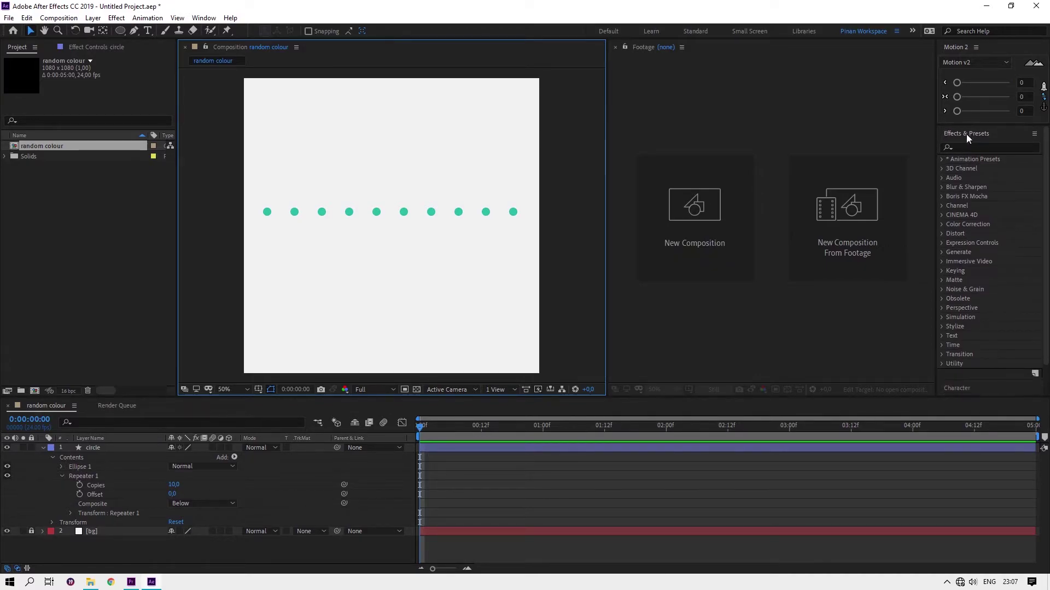
Find Colorama in Effects & Presets and apply it to the circle layer
left_click(969, 147)
type("colorama")
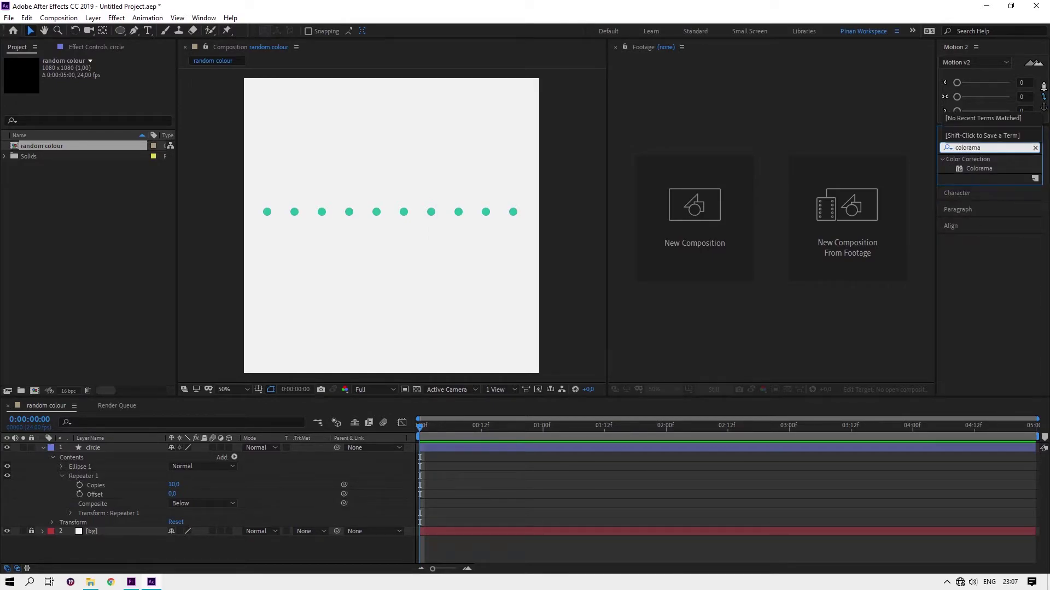
left_click(972, 170)
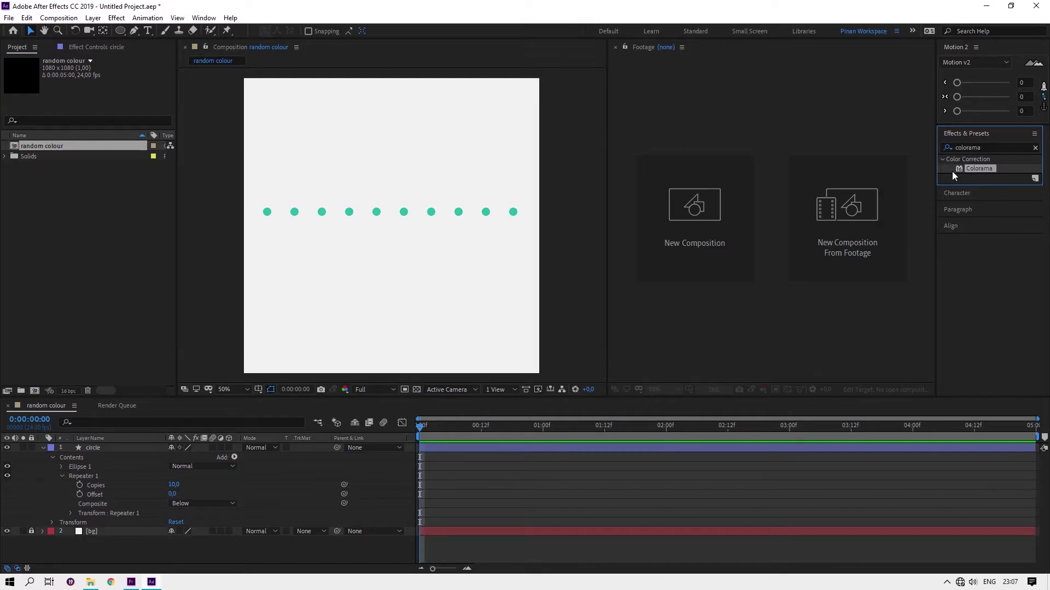
left_click_drag(960, 170, 270, 215)
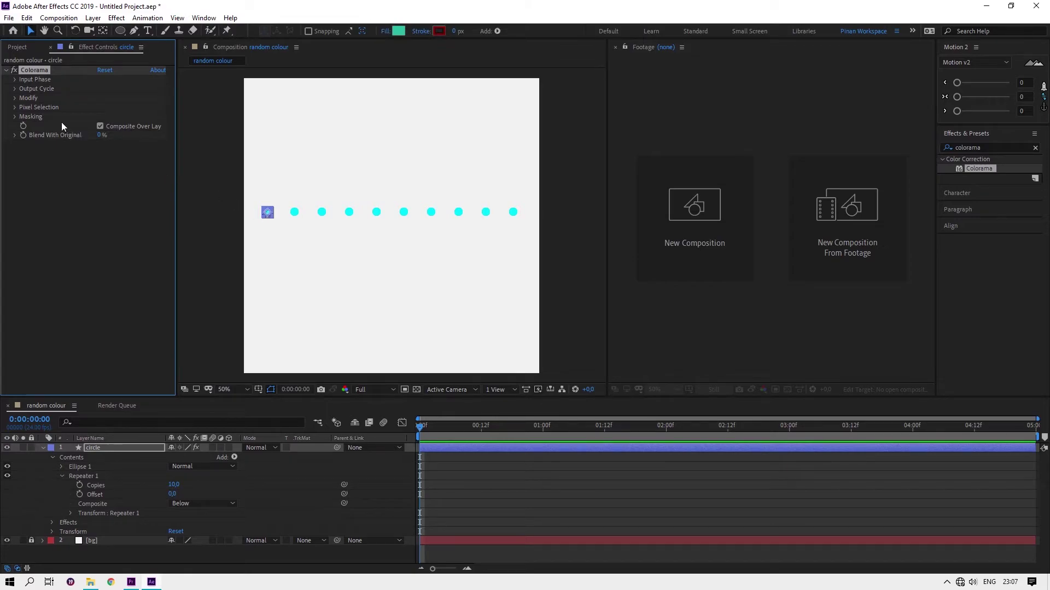
Set Colorama's Input Phase Get Phase From to Alpha, turning all dots red
left_click(16, 81)
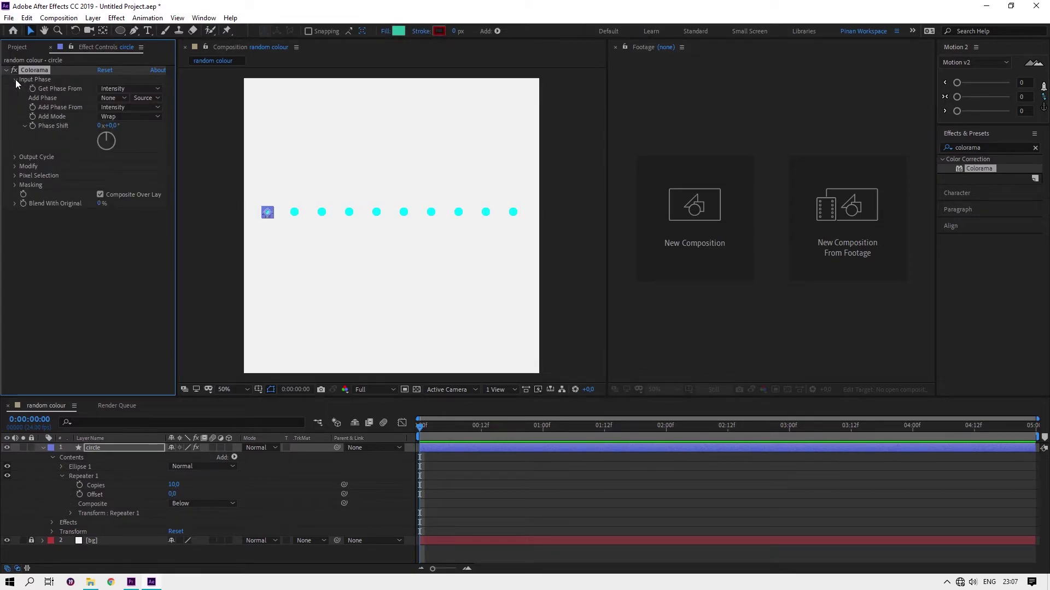
left_click(110, 88)
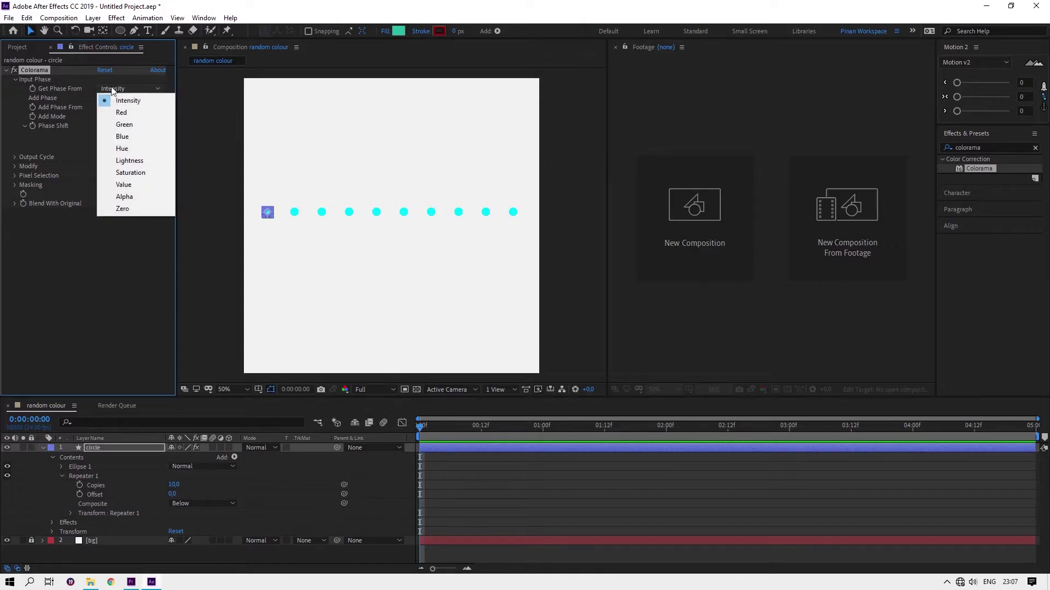
left_click(125, 198)
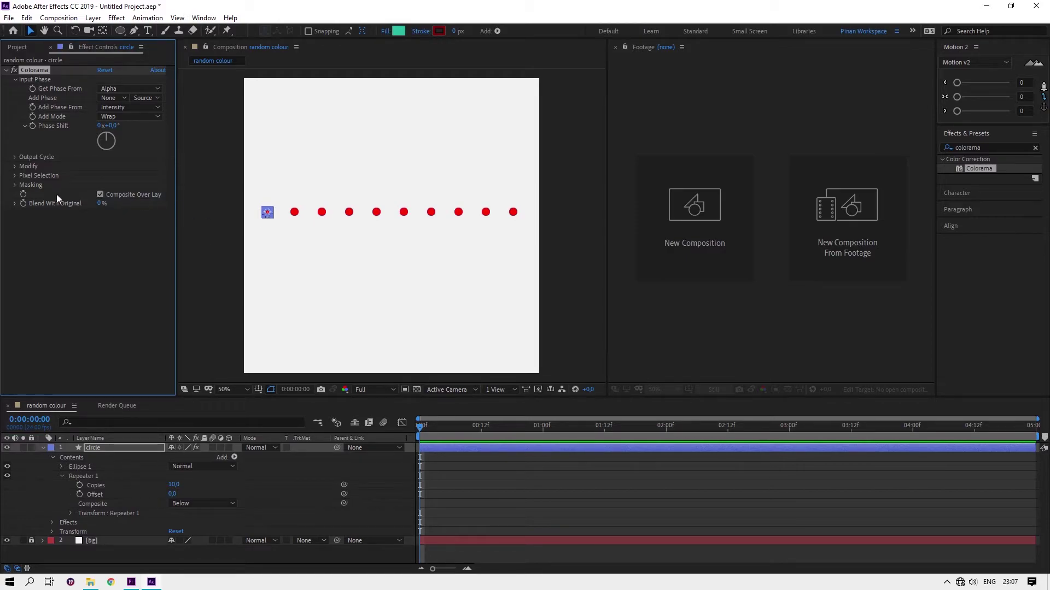
left_click(16, 157)
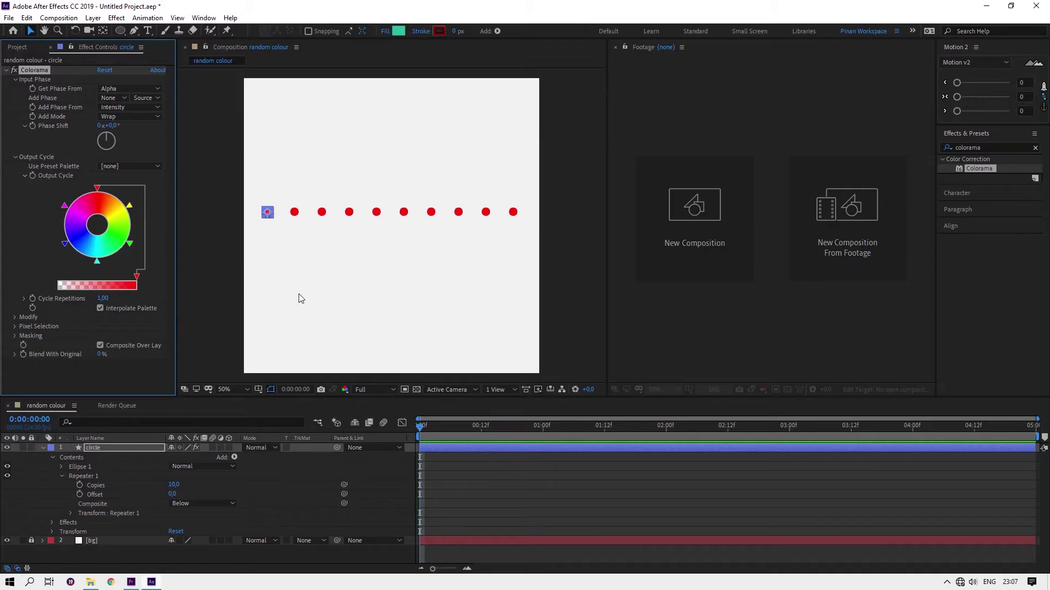
Set Repeater 1's Start Opacity to 0% for rainbow dots and nudge the row left
left_click(70, 513)
scroll(71, 514, "down", 2)
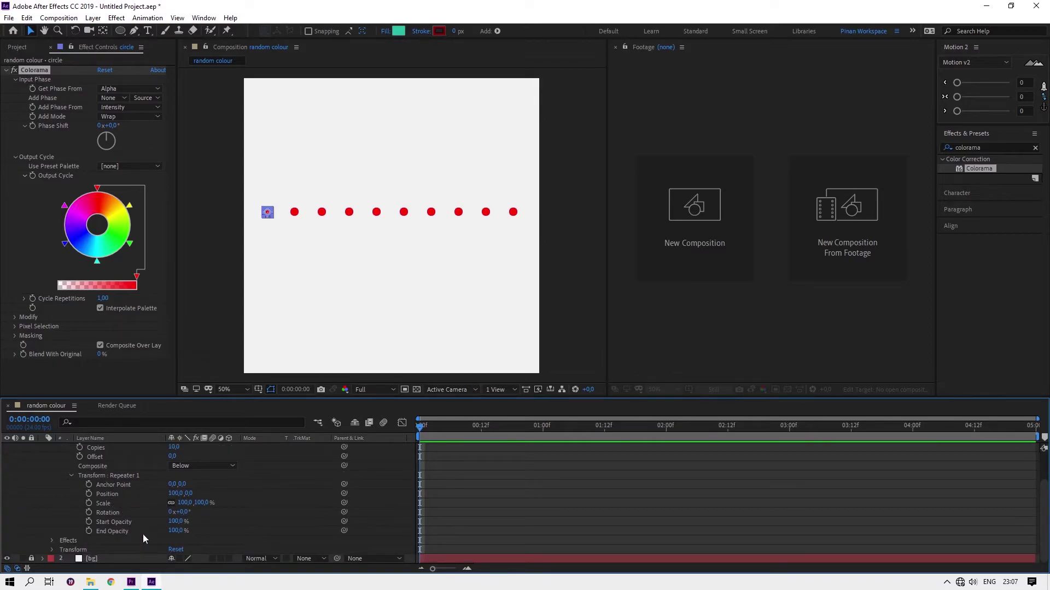
left_click(174, 522)
type("0")
key("Return")
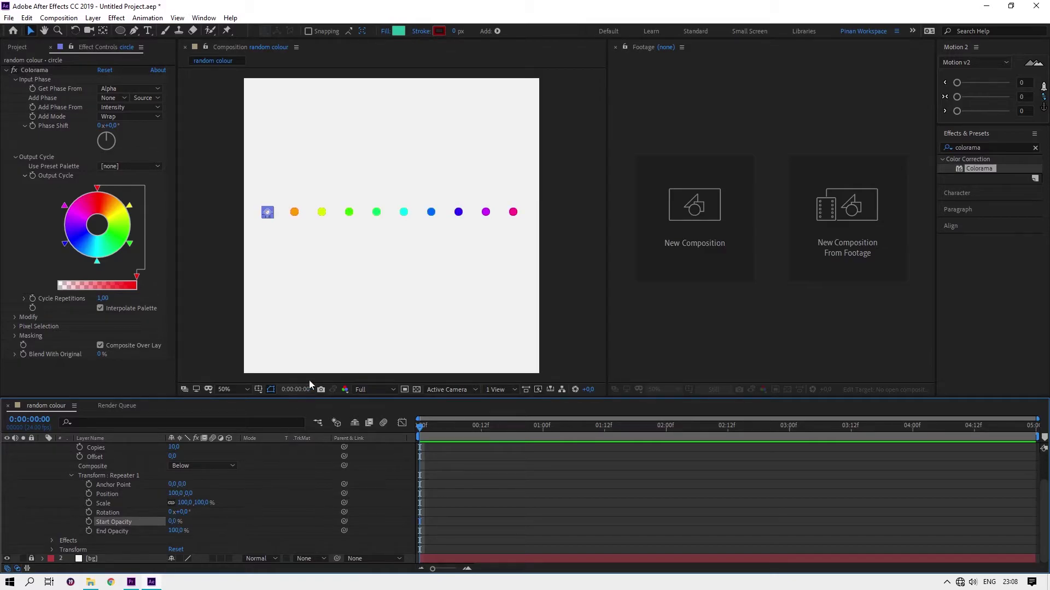
left_click(305, 246)
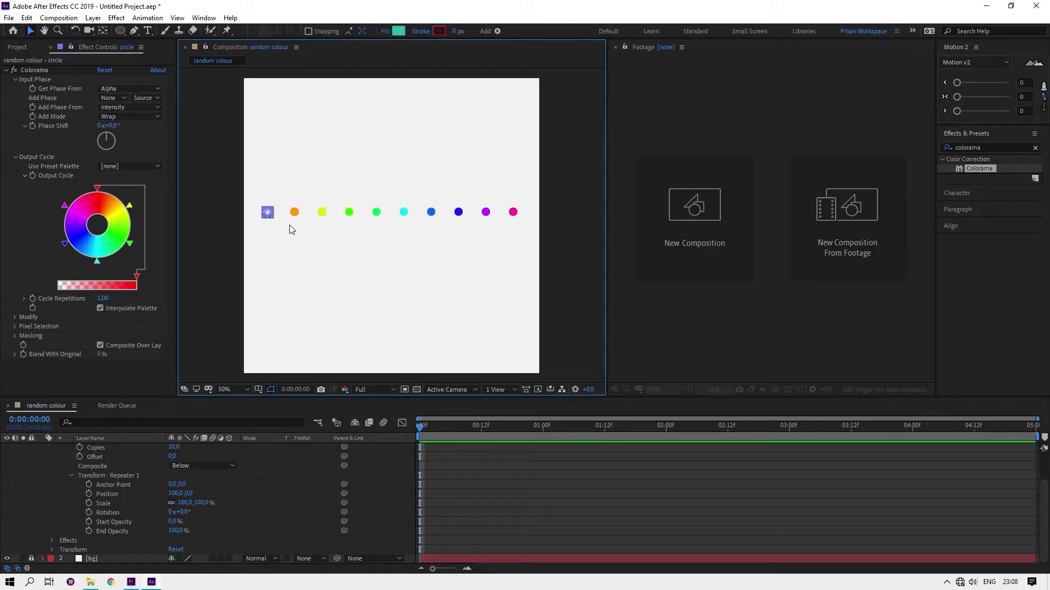
left_click_drag(266, 219, 252, 217)
left_click(310, 257)
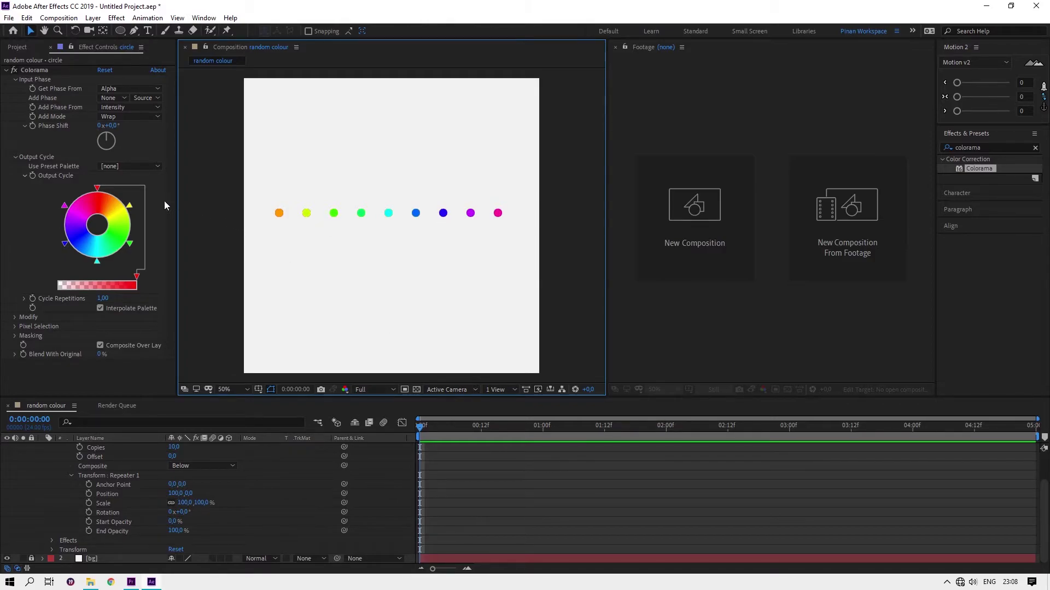
Try Colorama's Mossy and then Fire And Smoke preset palettes
left_click(137, 166)
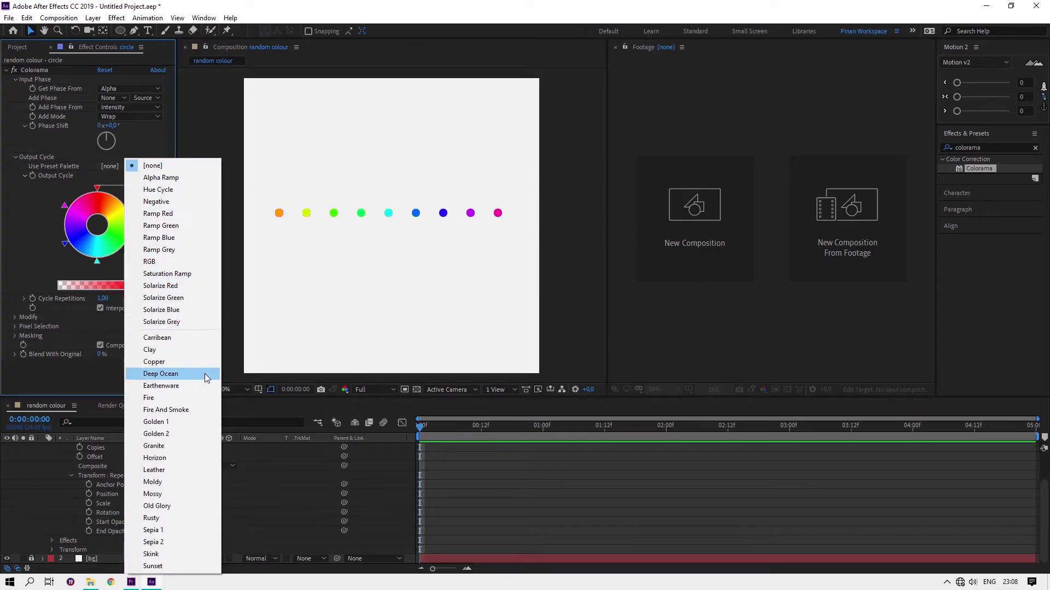
left_click(160, 493)
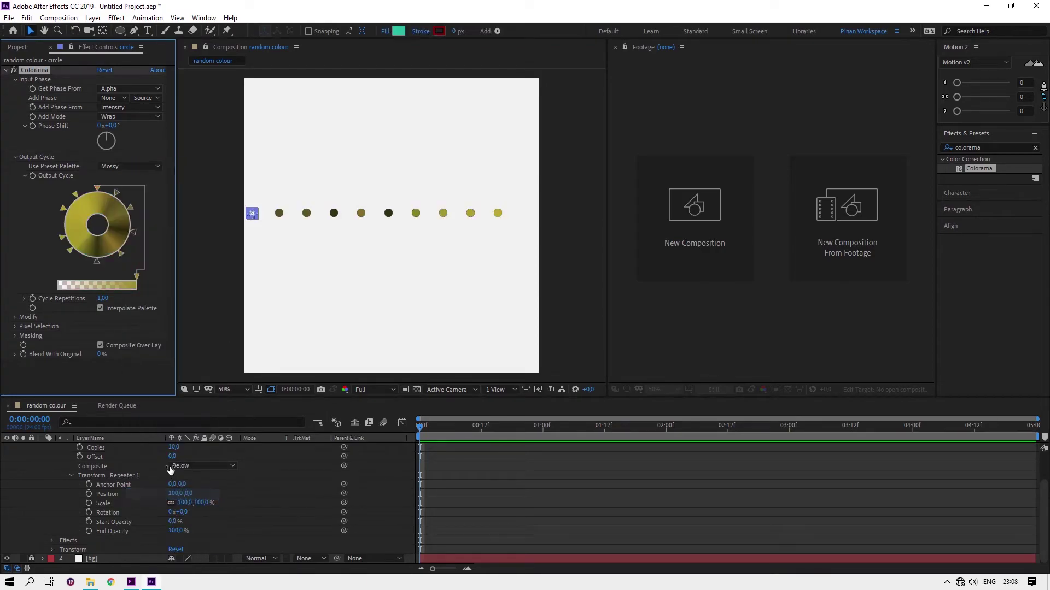
left_click(106, 165)
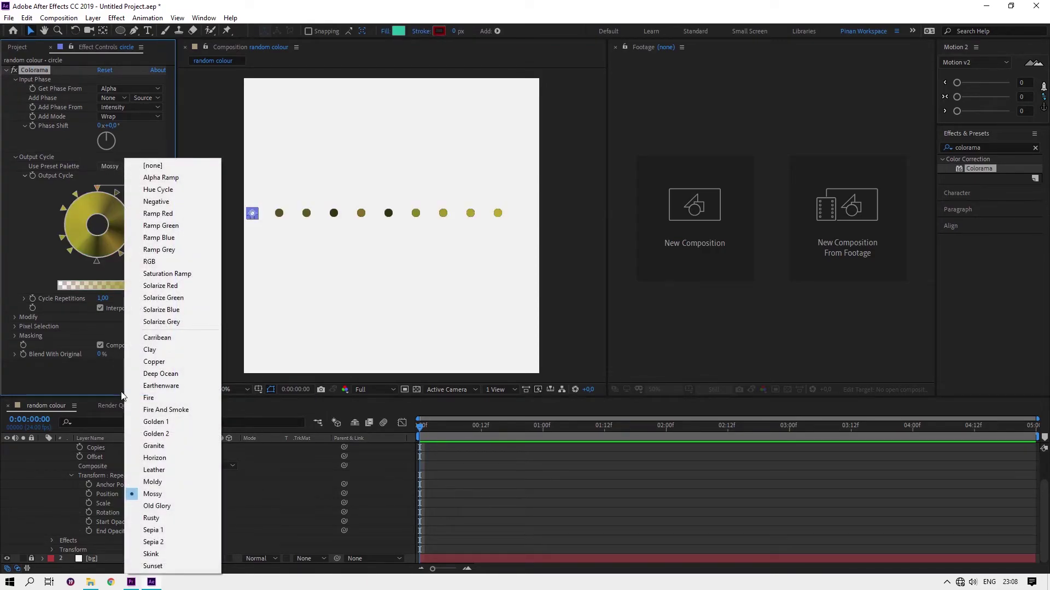
left_click(151, 409)
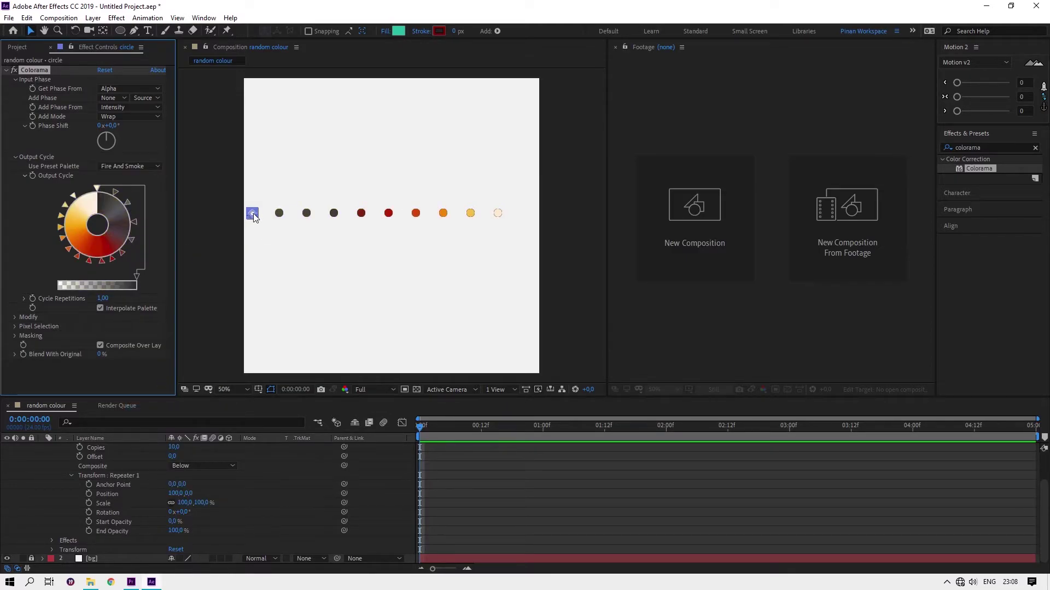
Nudge the dot row slightly right and switch the palette to Hue Cycle
left_click_drag(253, 216, 256, 216)
left_click(281, 231)
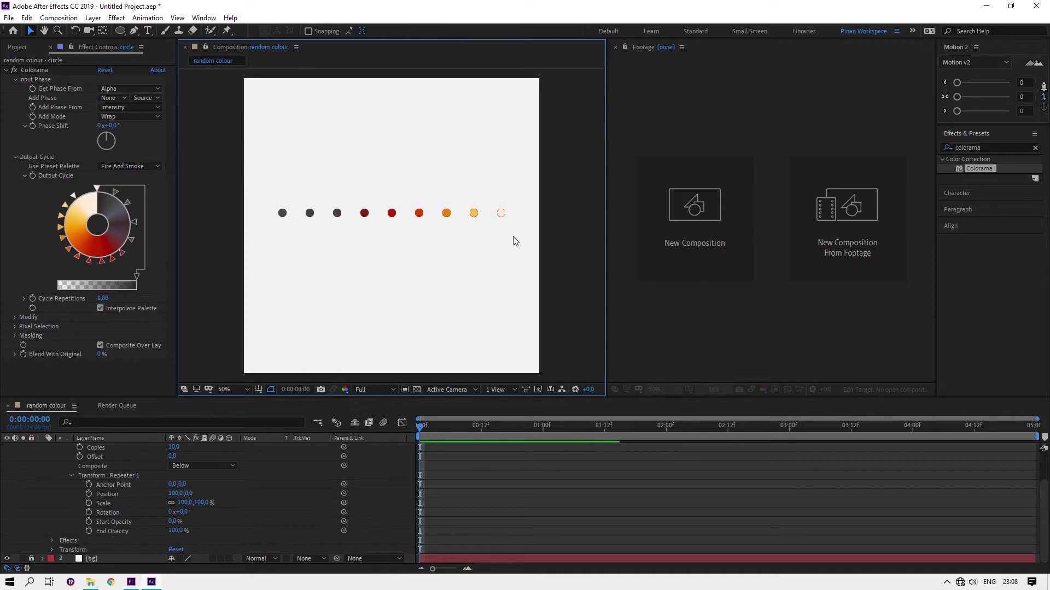
left_click(103, 169)
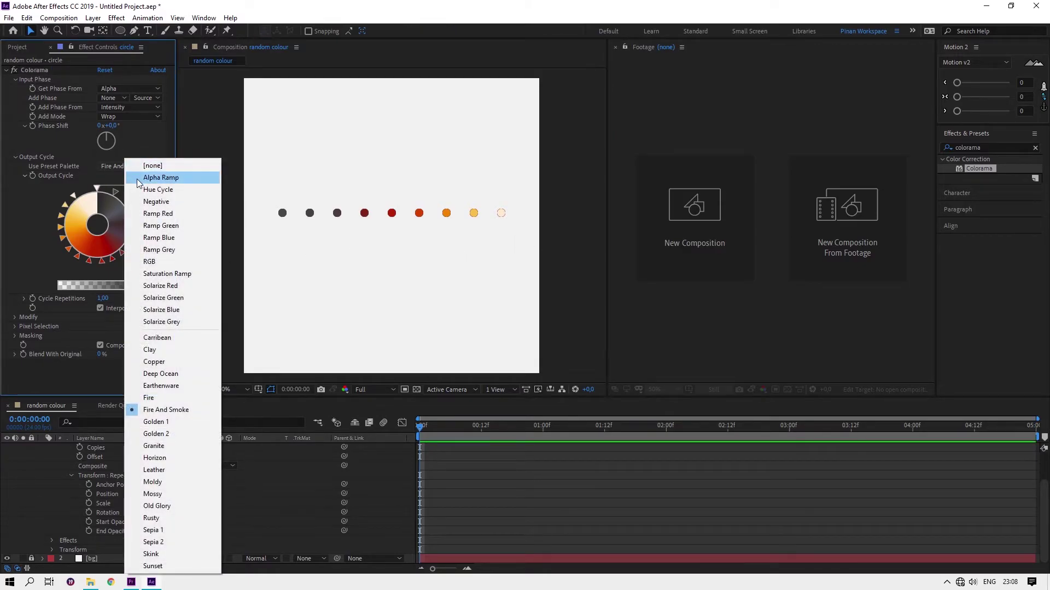
left_click(146, 190)
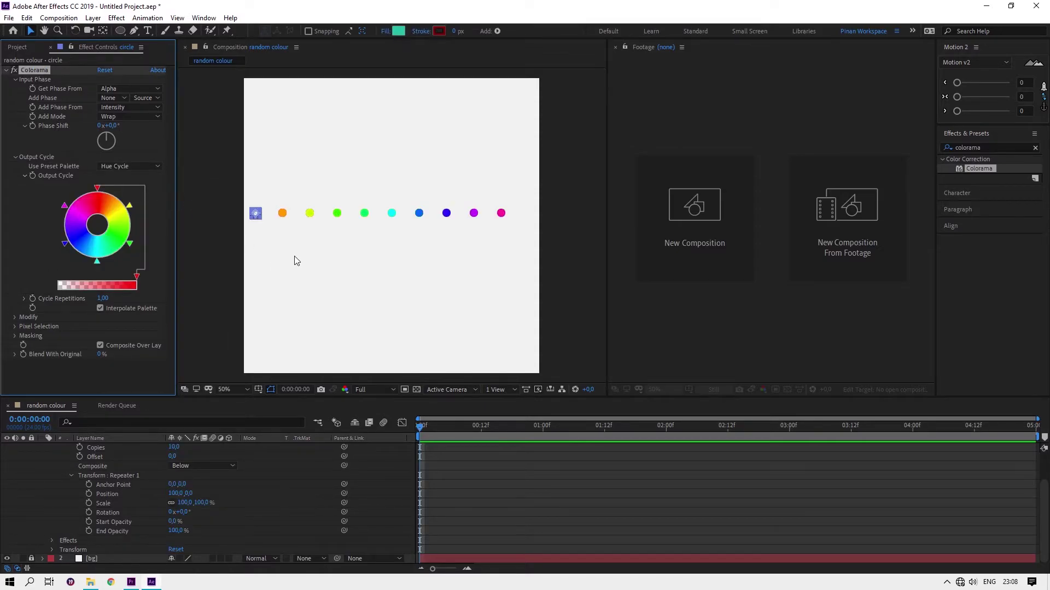
Change the output cycle's red stop to a pink-violet with Lum 157, saved as a custom colour
double_click(97, 191)
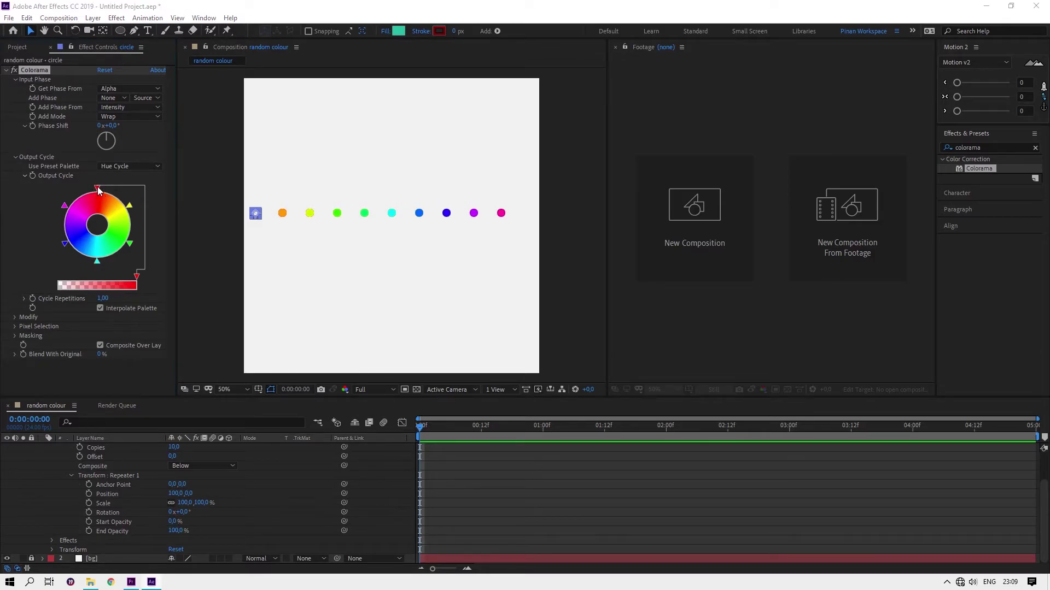
left_click_drag(154, 67, 185, 67)
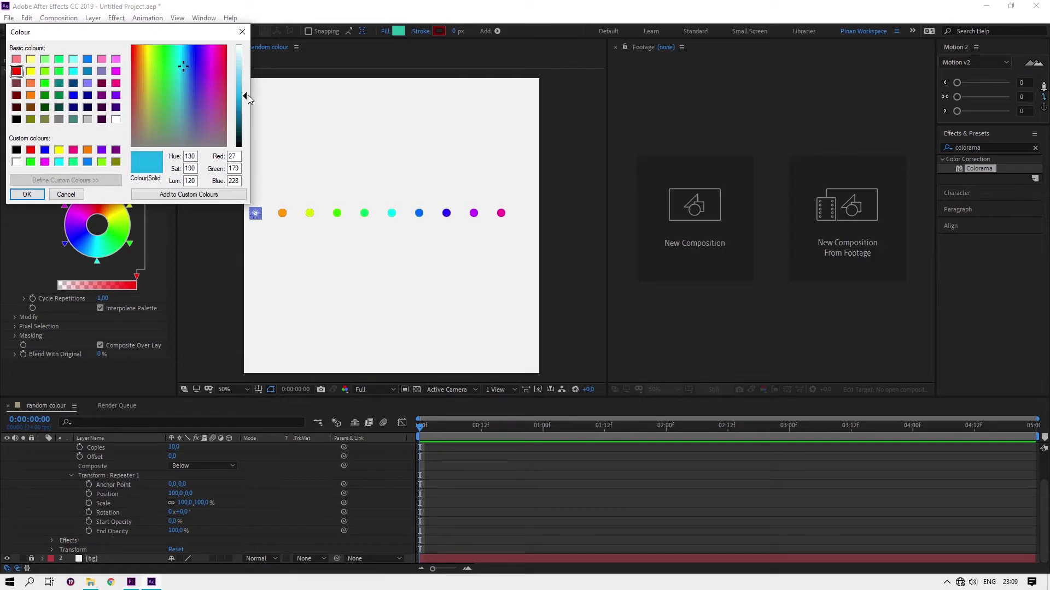
left_click_drag(247, 97, 210, 58)
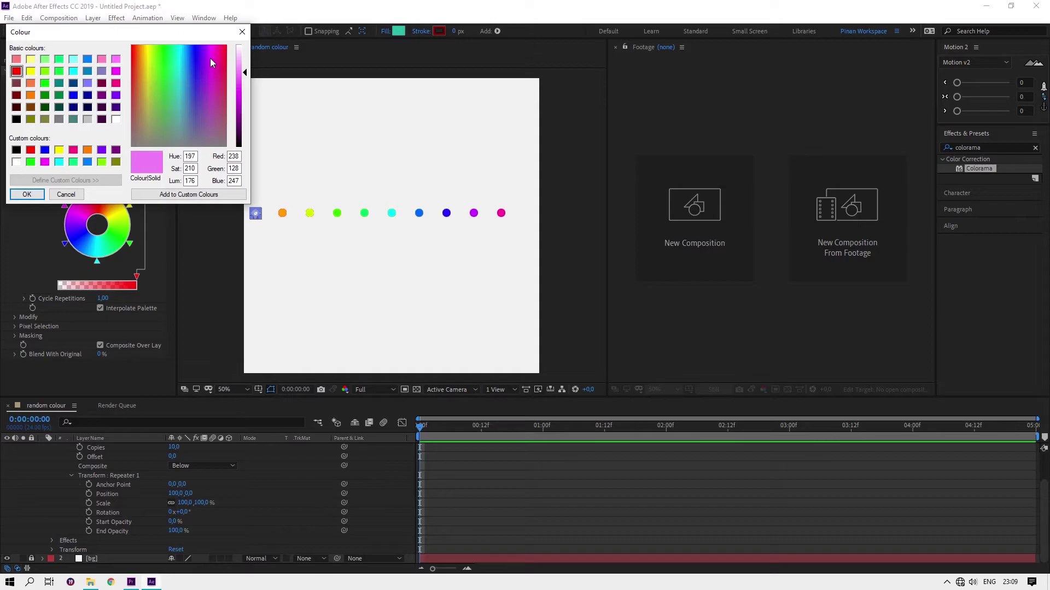
left_click(242, 80)
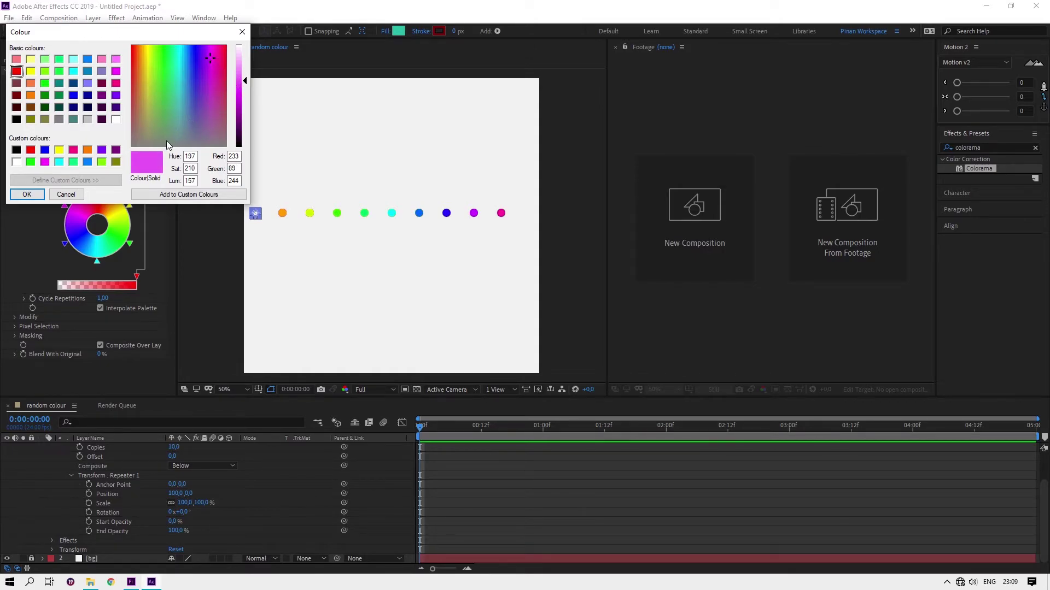
left_click(160, 195)
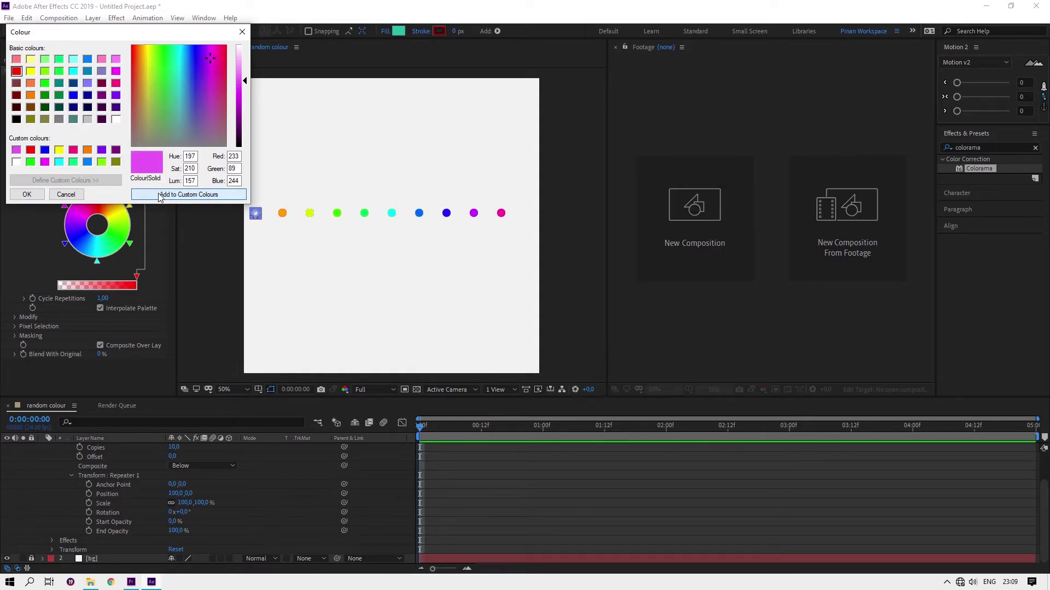
left_click(18, 151)
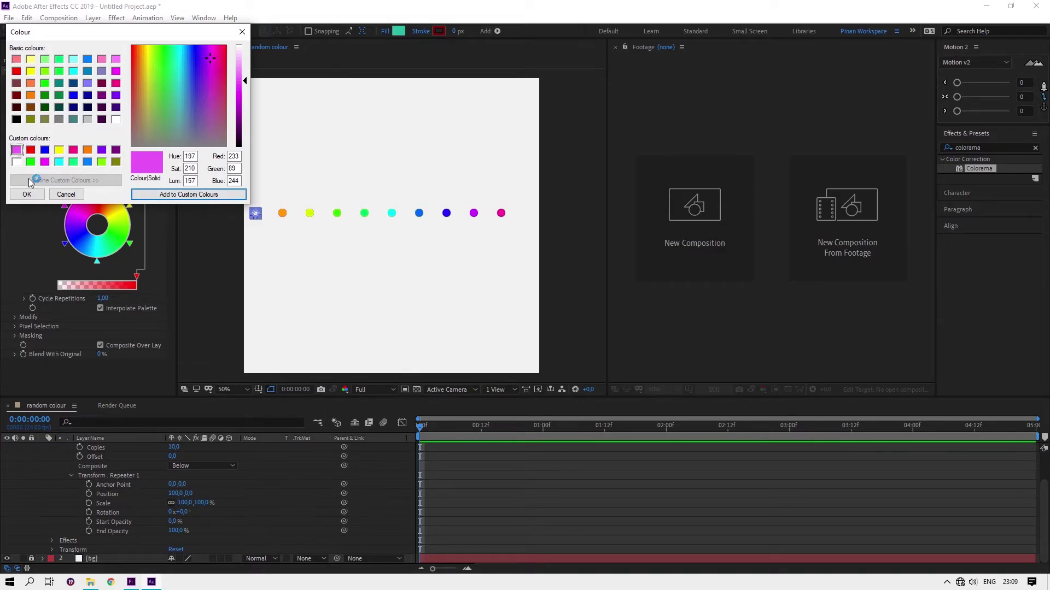
left_click(26, 194)
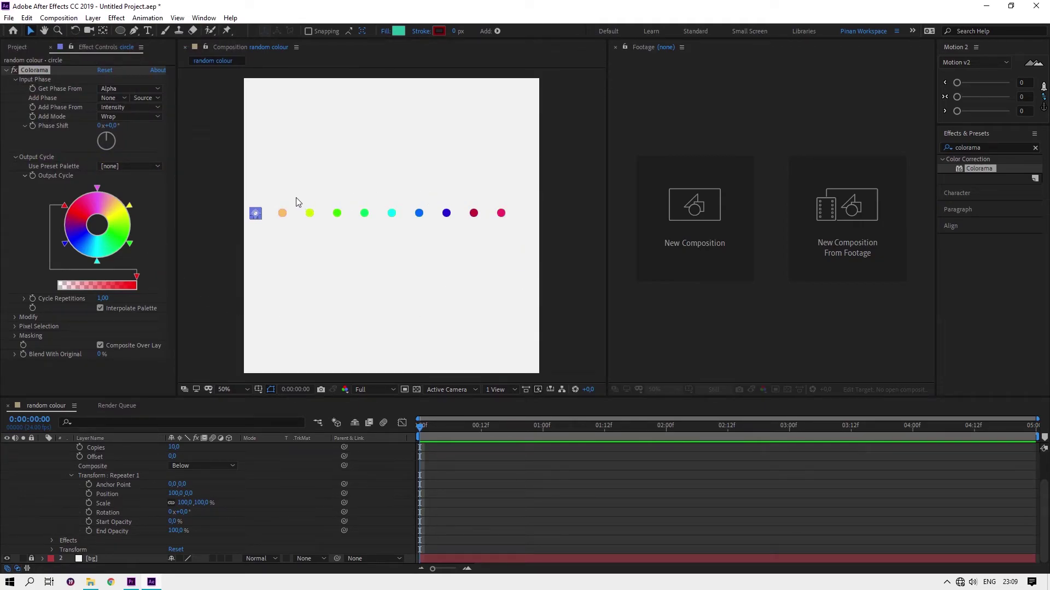
key("slash")
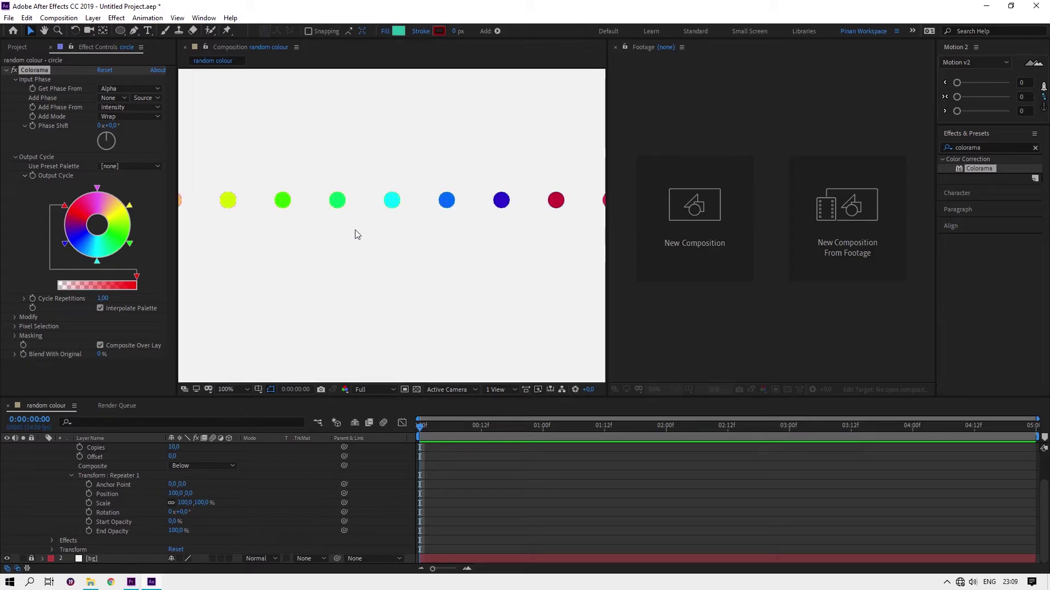
key("period")
key("period")
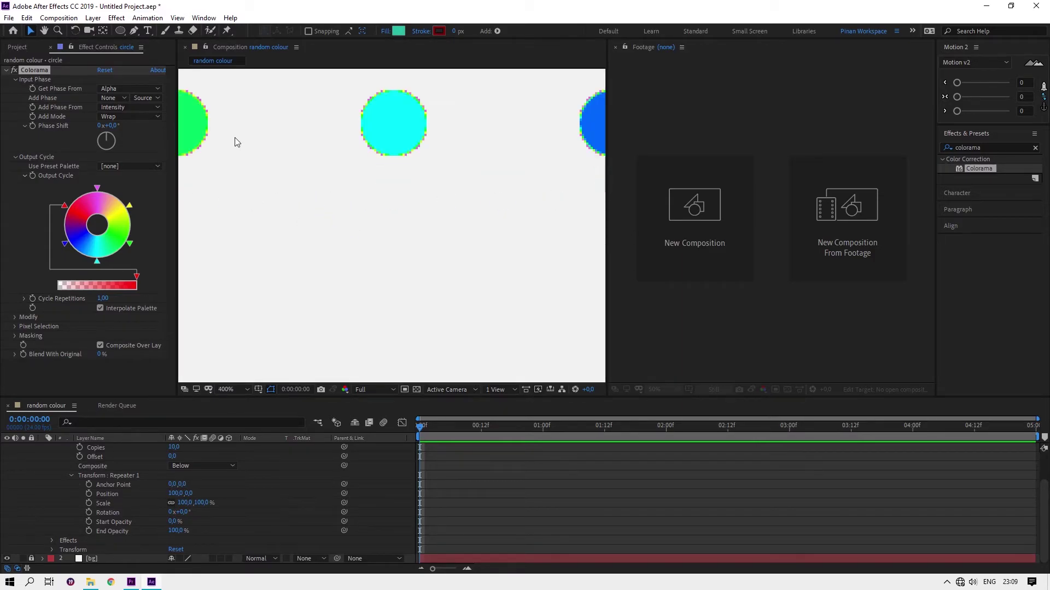
left_click_drag(249, 152, 368, 232)
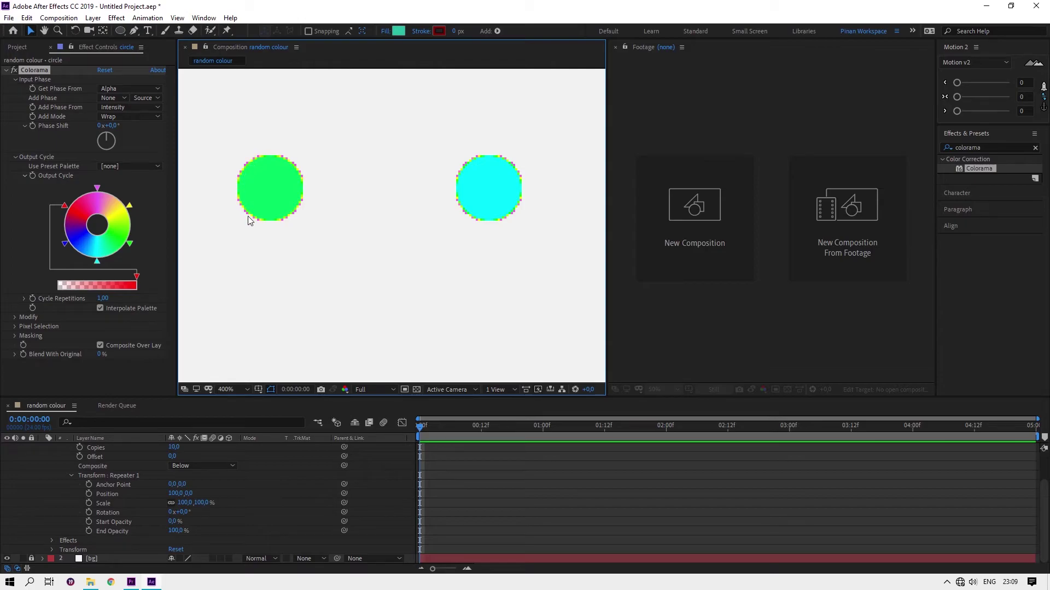
scroll(280, 173, "down", 6)
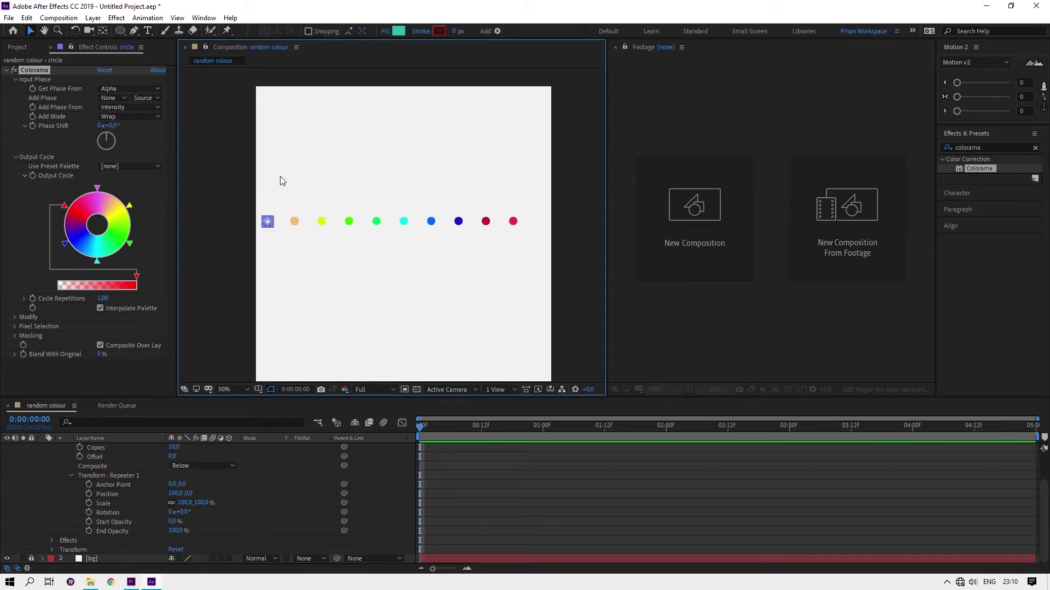
key("h")
left_click_drag(379, 243, 366, 226)
key("v")
left_click(361, 251)
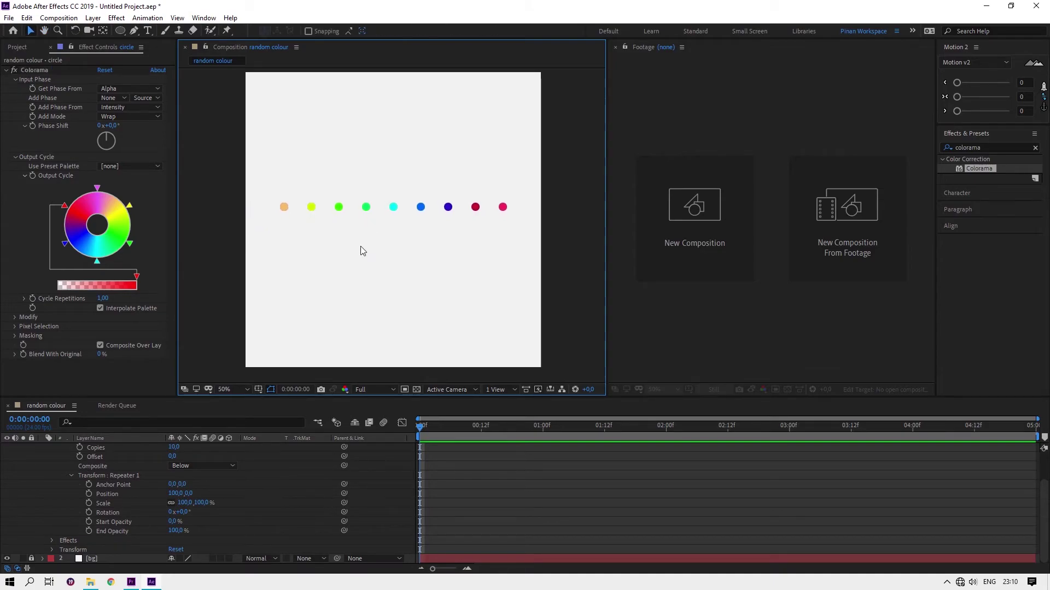
Search 'matte' and drop Matte Choker onto the circle layer, then zoom to check edges
left_click(998, 145)
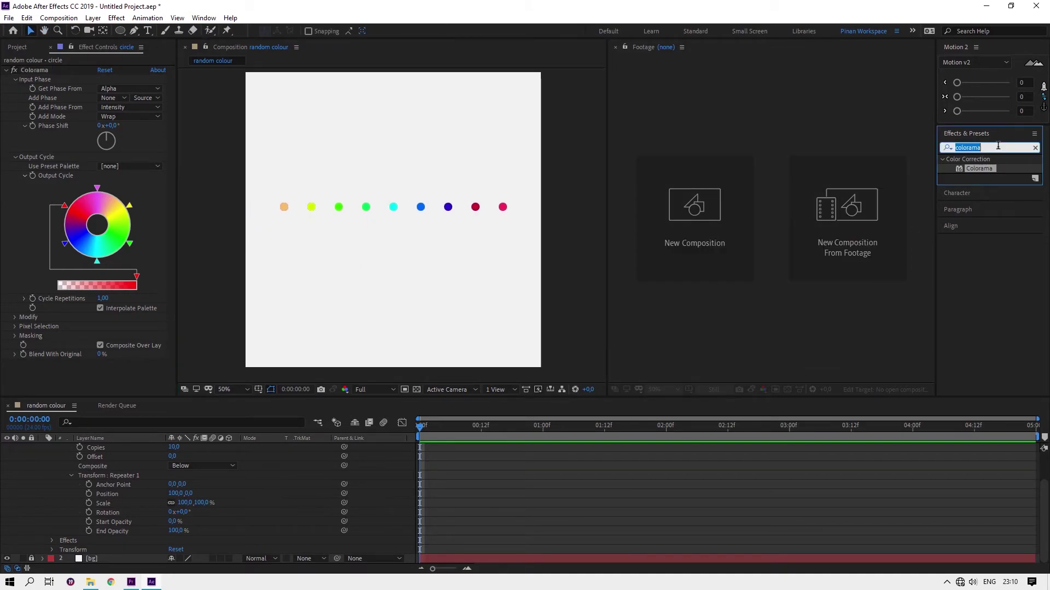
type("matte")
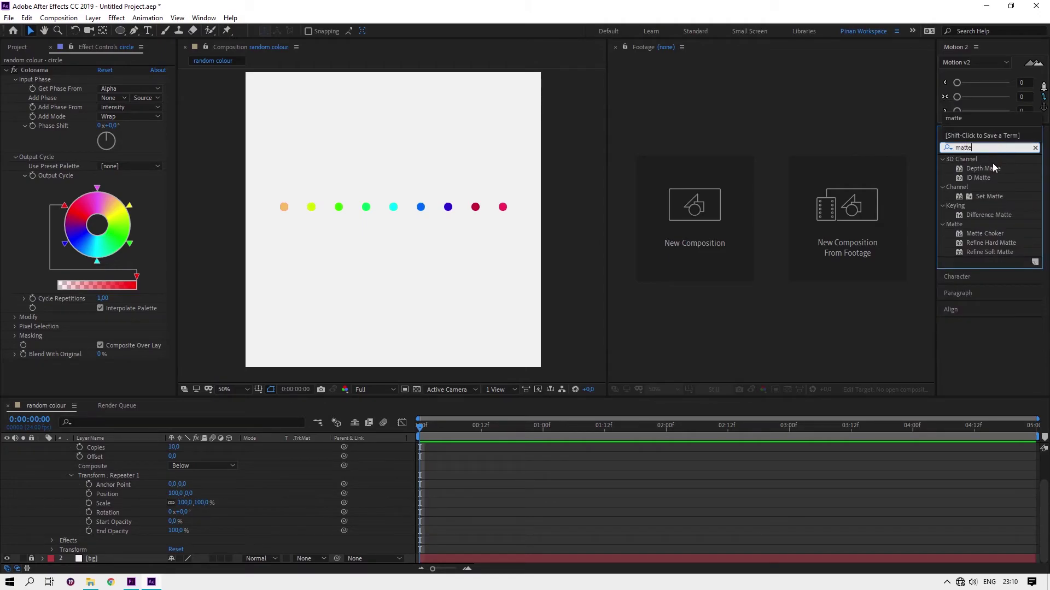
mouse_move(985, 234)
left_mouse_down()
mouse_move(606, 238)
mouse_move(268, 213)
mouse_move(124, 448)
left_mouse_up()
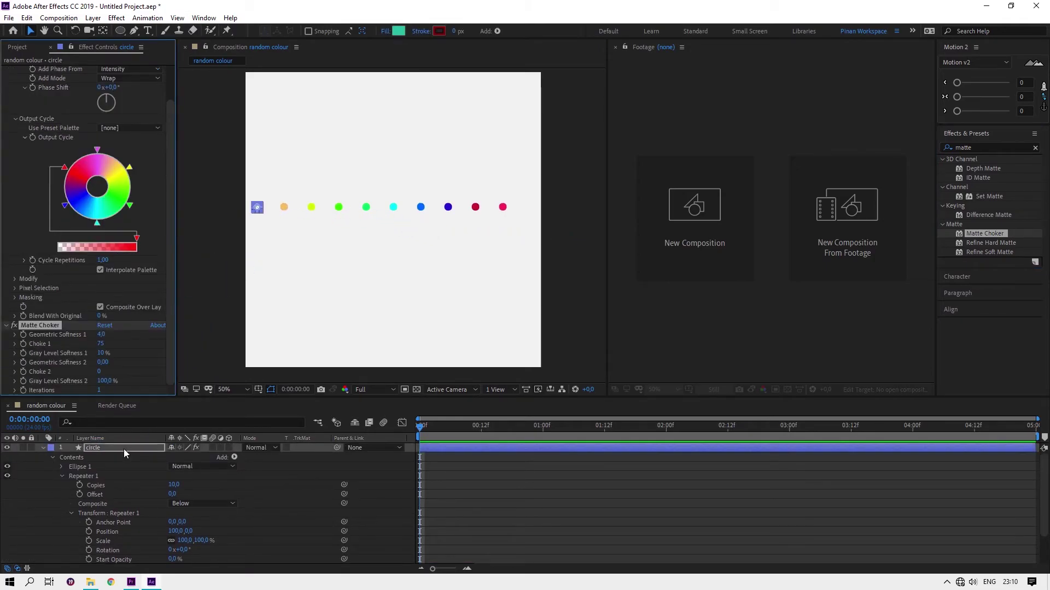
scroll(507, 186, "up", 2)
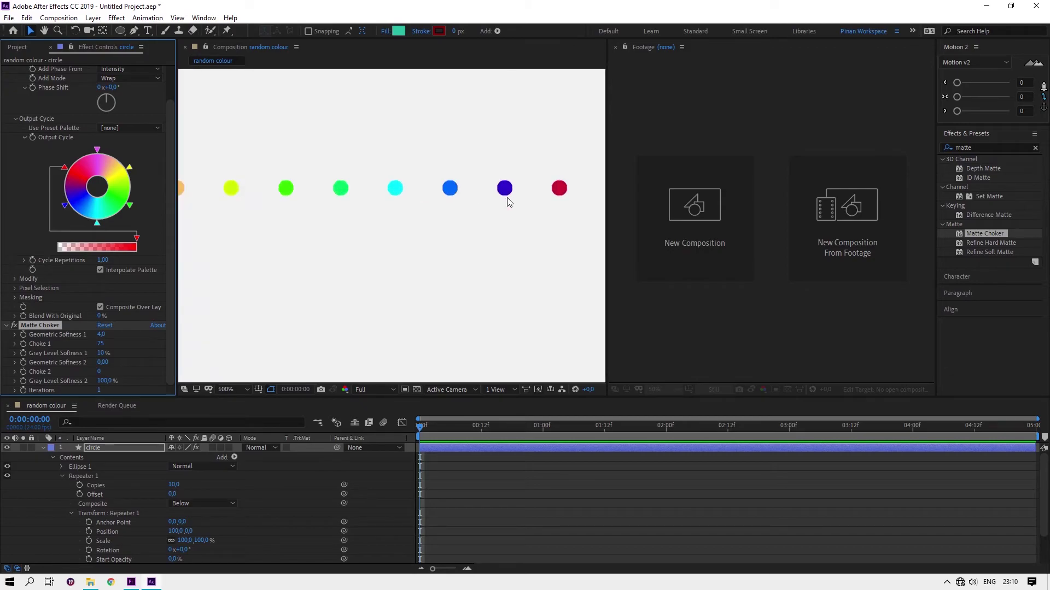
scroll(517, 195, "up", 2)
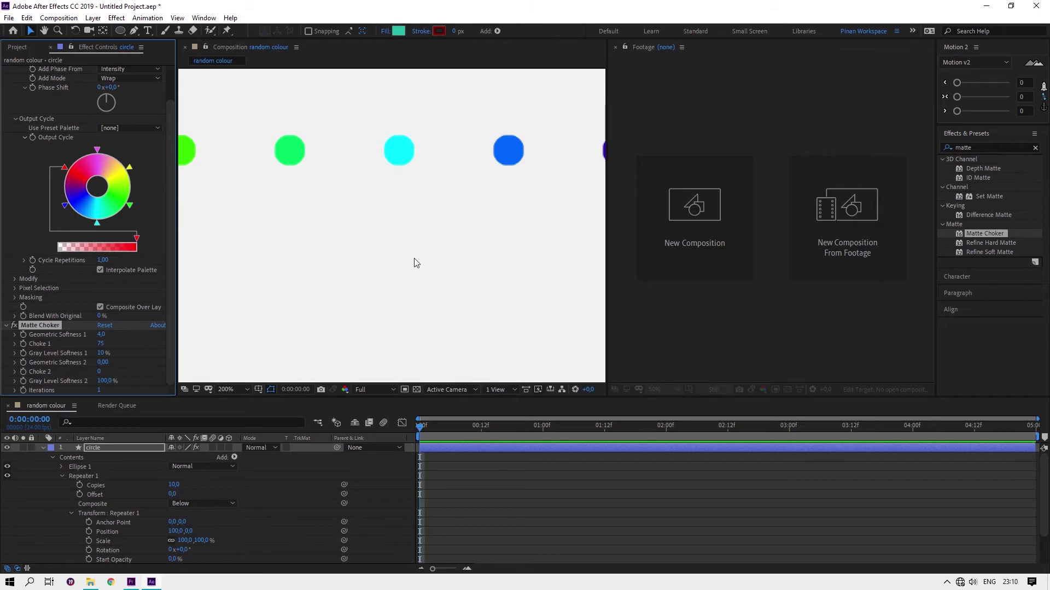
scroll(413, 260, "down", 4)
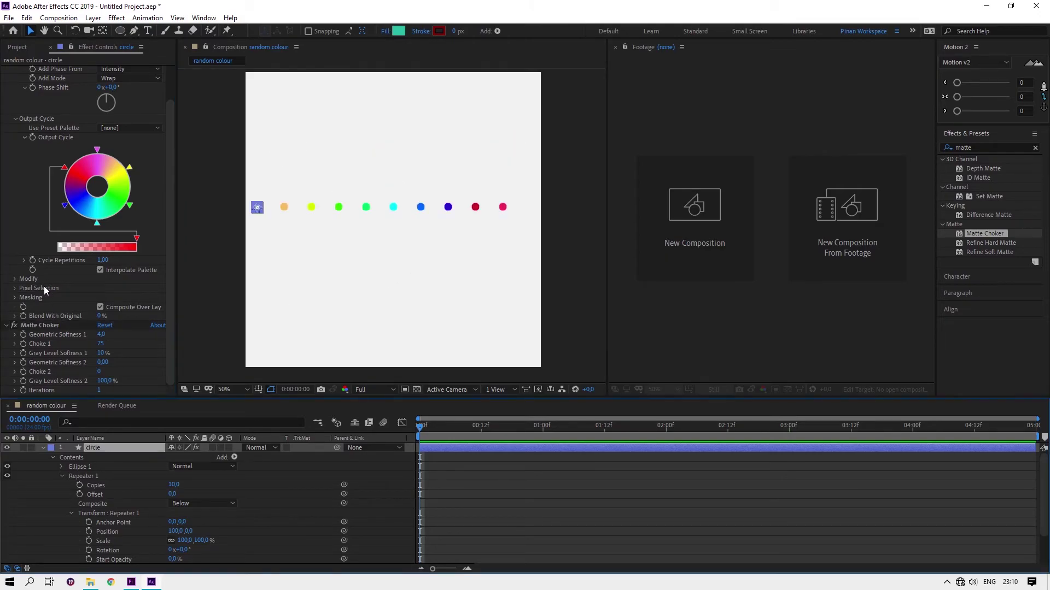
Expand Colorama's Modify, Pixel Selection and Masking groups and set Cycle Repetitions to 12
left_click(15, 280)
left_click(15, 316)
left_click(15, 339)
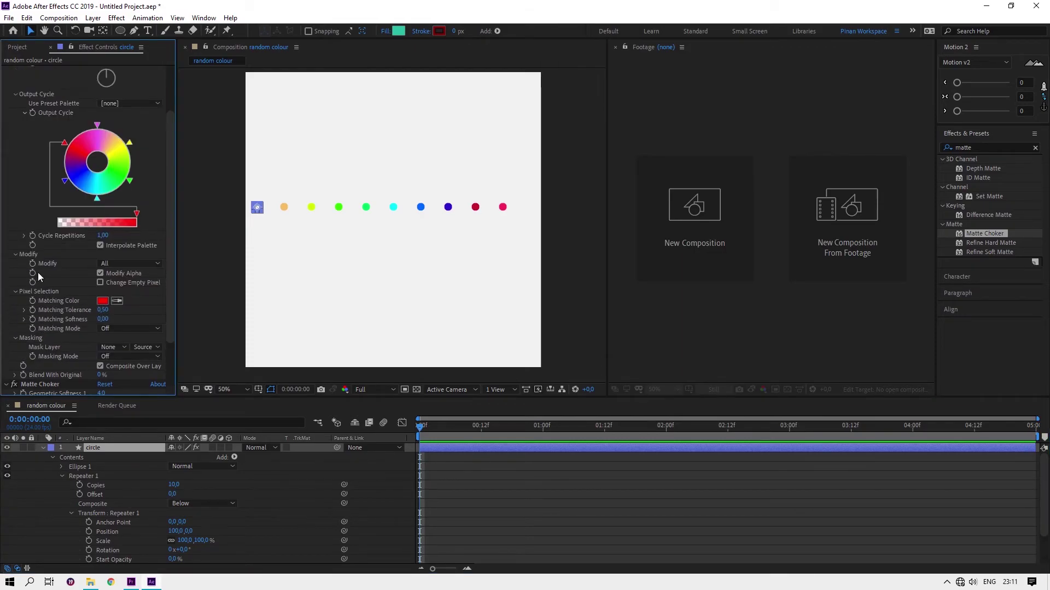
scroll(28, 195, "up", 2)
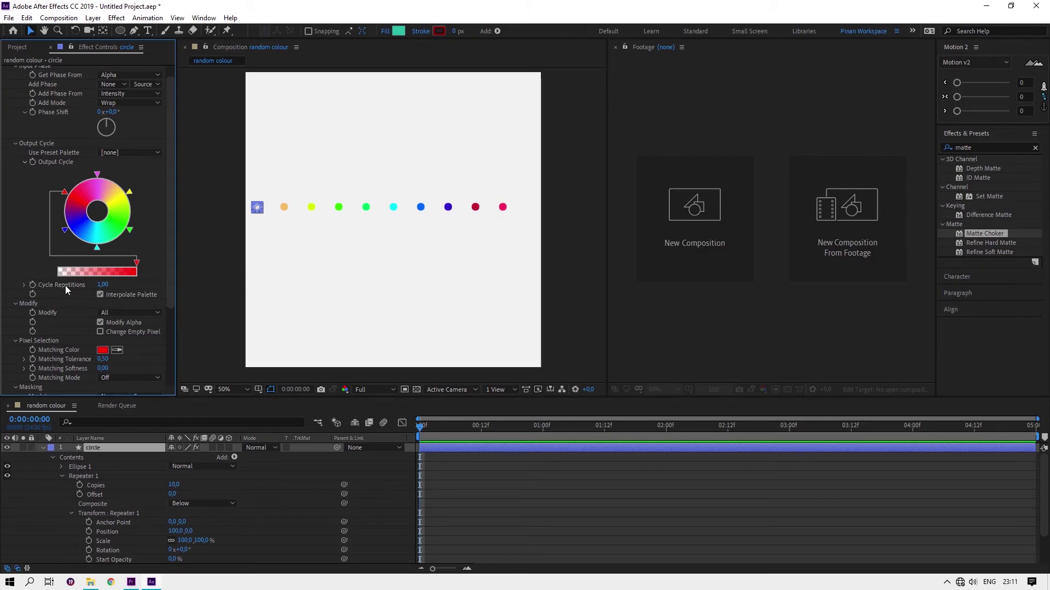
left_click_drag(101, 284, 158, 288)
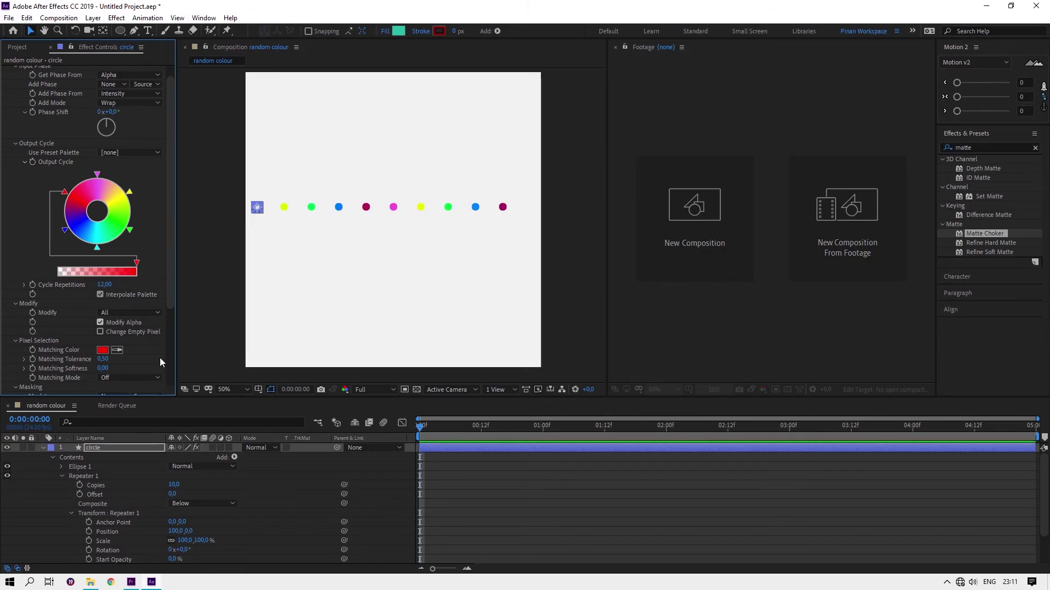
Set Repeater Copies to 20, tighten spacing with Position 42, and tweak Cycle Repetitions
left_click(174, 484)
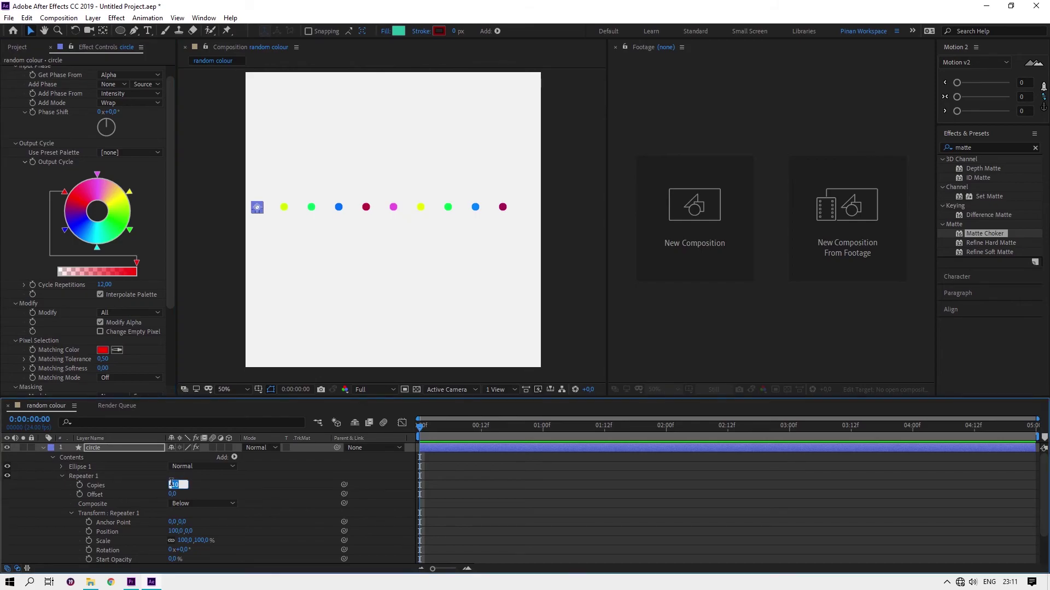
type("20")
key("Return")
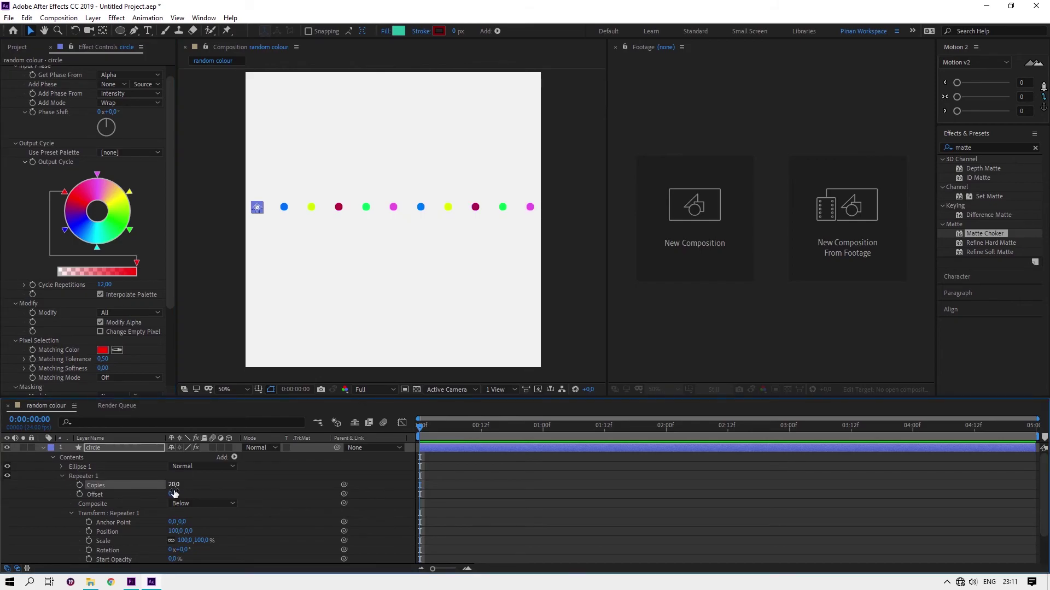
left_click_drag(174, 531, 129, 522)
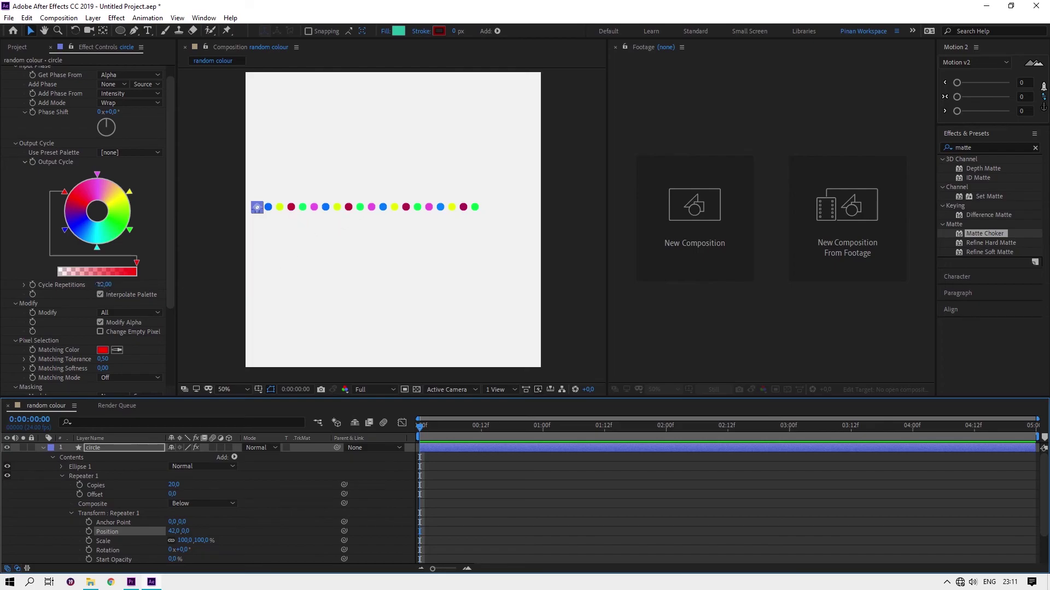
mouse_move(105, 290)
left_mouse_down()
mouse_move(128, 284)
mouse_move(103, 284)
mouse_move(119, 283)
left_mouse_up()
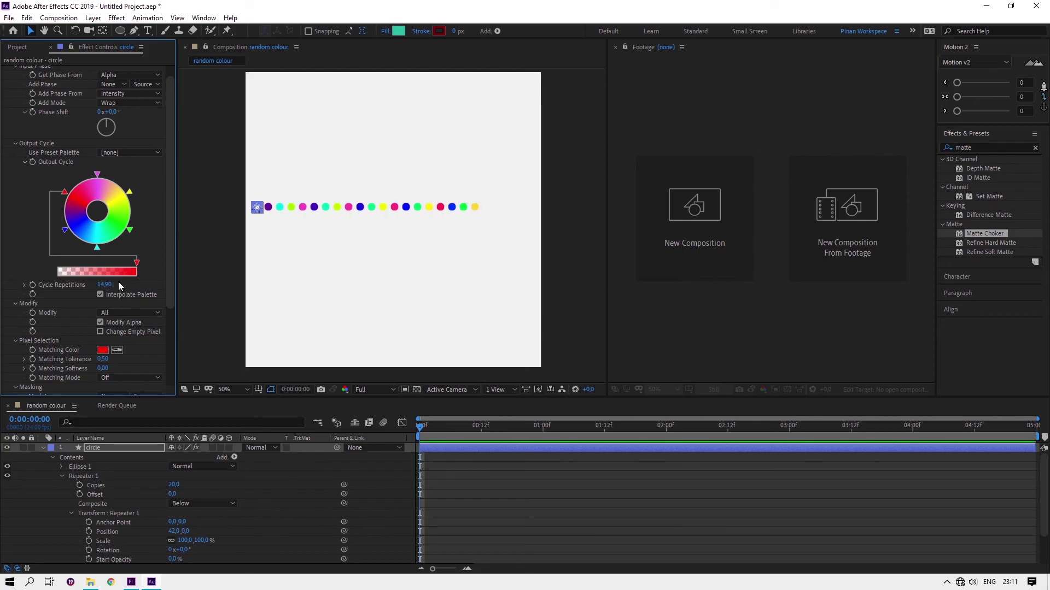
Raise Copies to 30 and Cycle Repetitions to 21.1, then move the row slightly lower
left_click(173, 485)
type("30")
key("Return")
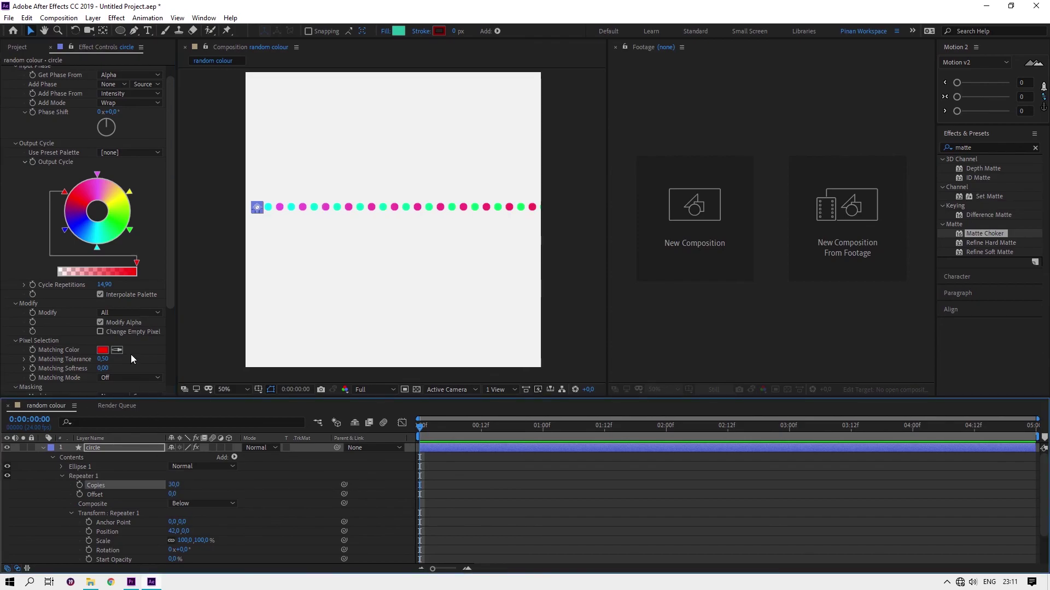
left_click_drag(103, 284, 279, 259)
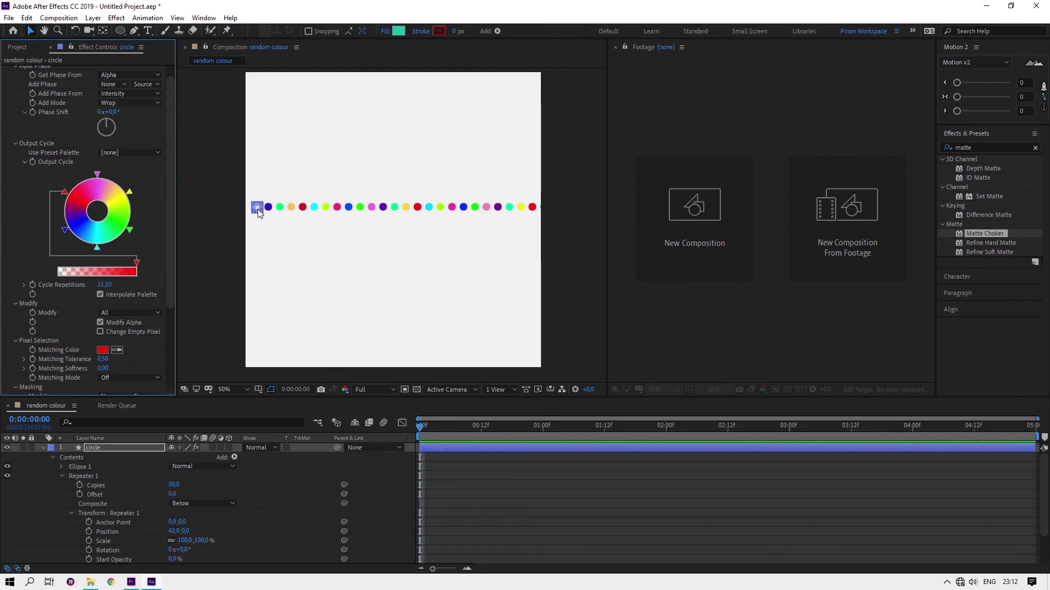
left_click_drag(258, 208, 254, 228)
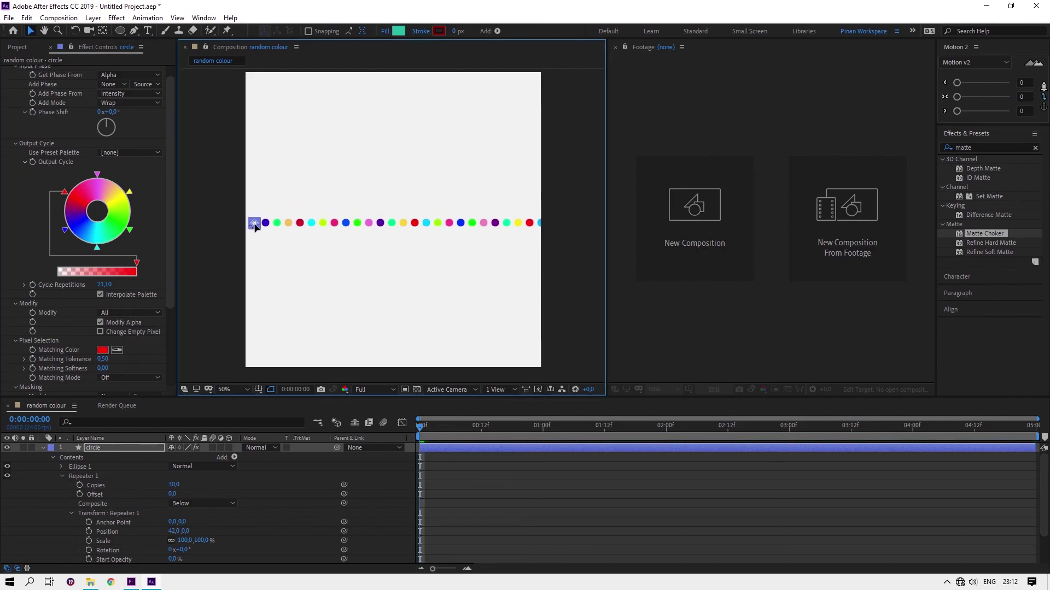